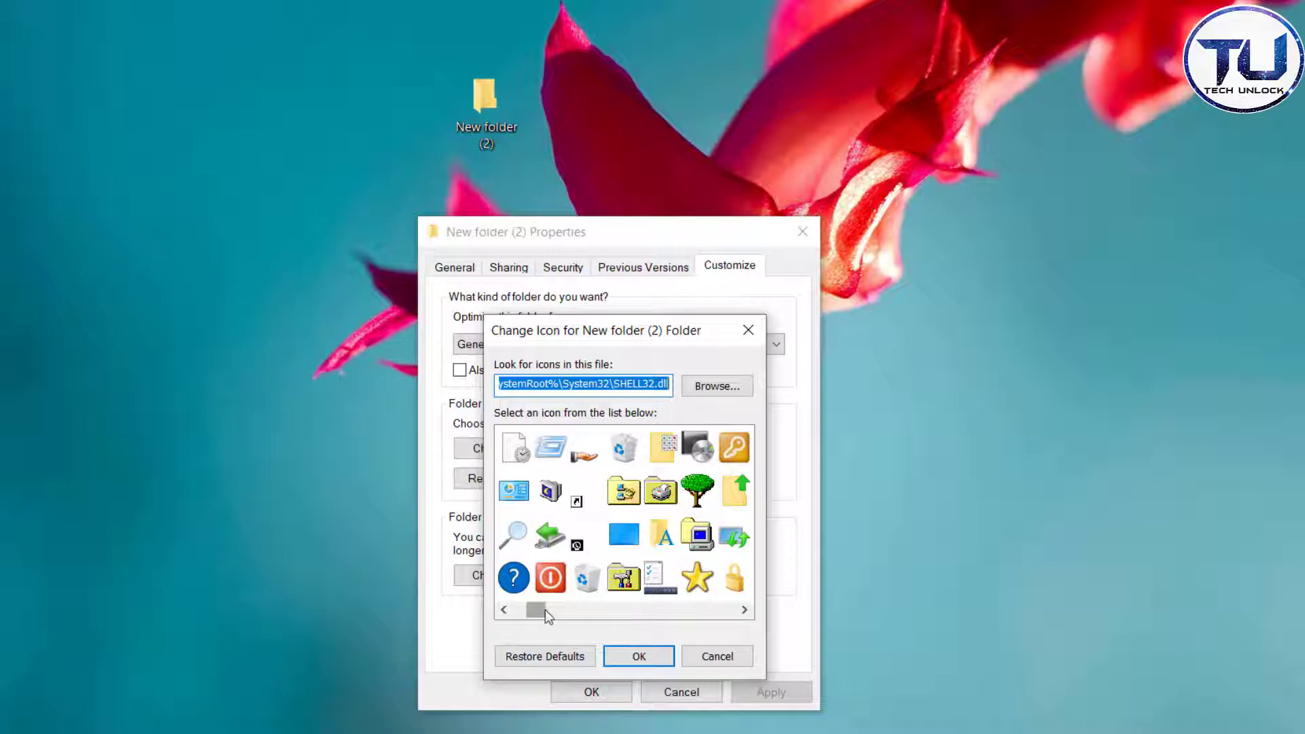
Assign a blank icon from SHELL32.dll to New folder (2), confirm its properties, and refresh the desktop
drag(545, 610, 548, 609)
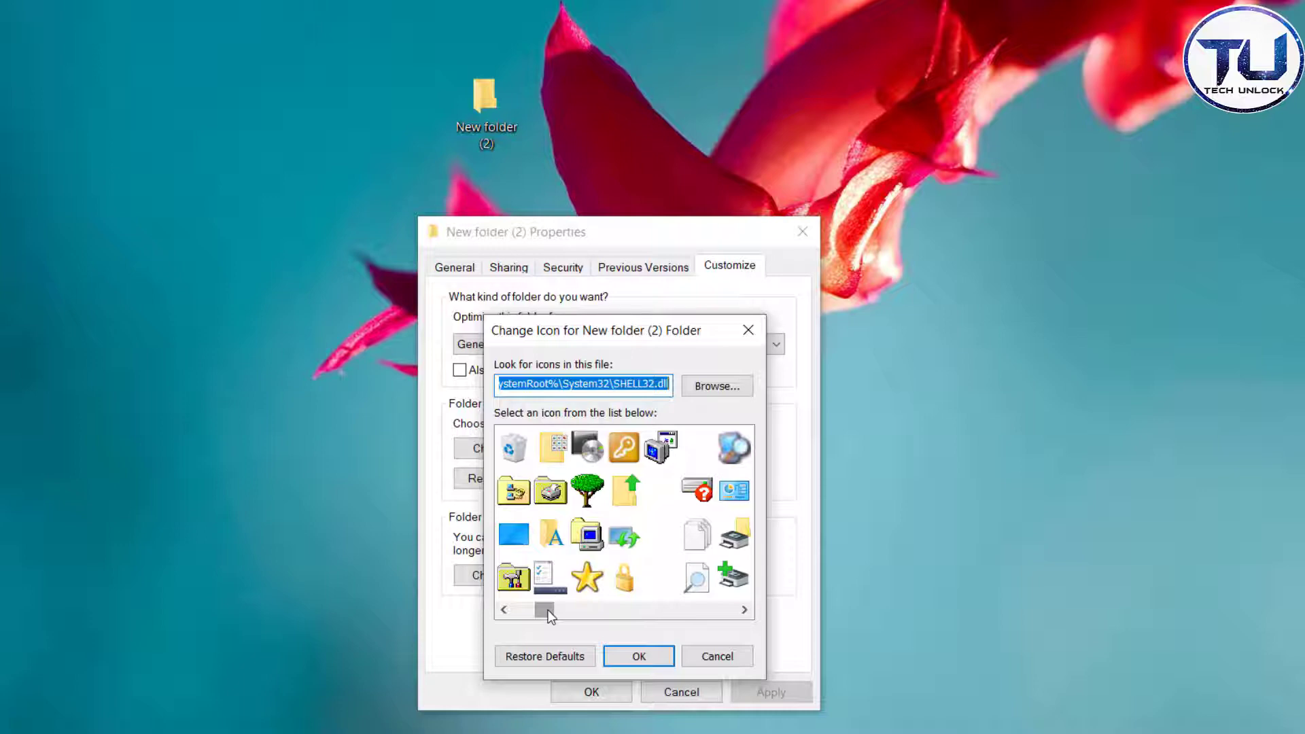
drag(548, 610, 548, 609)
click(556, 604)
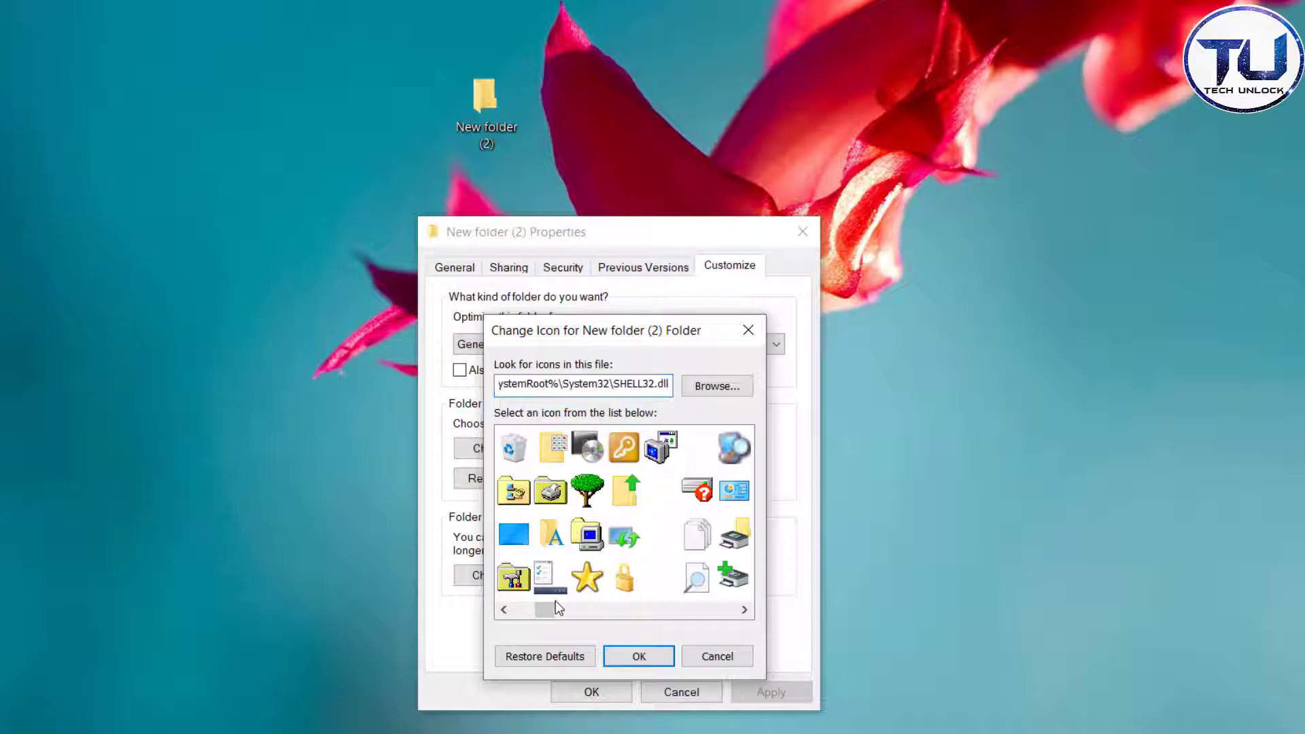
click(660, 537)
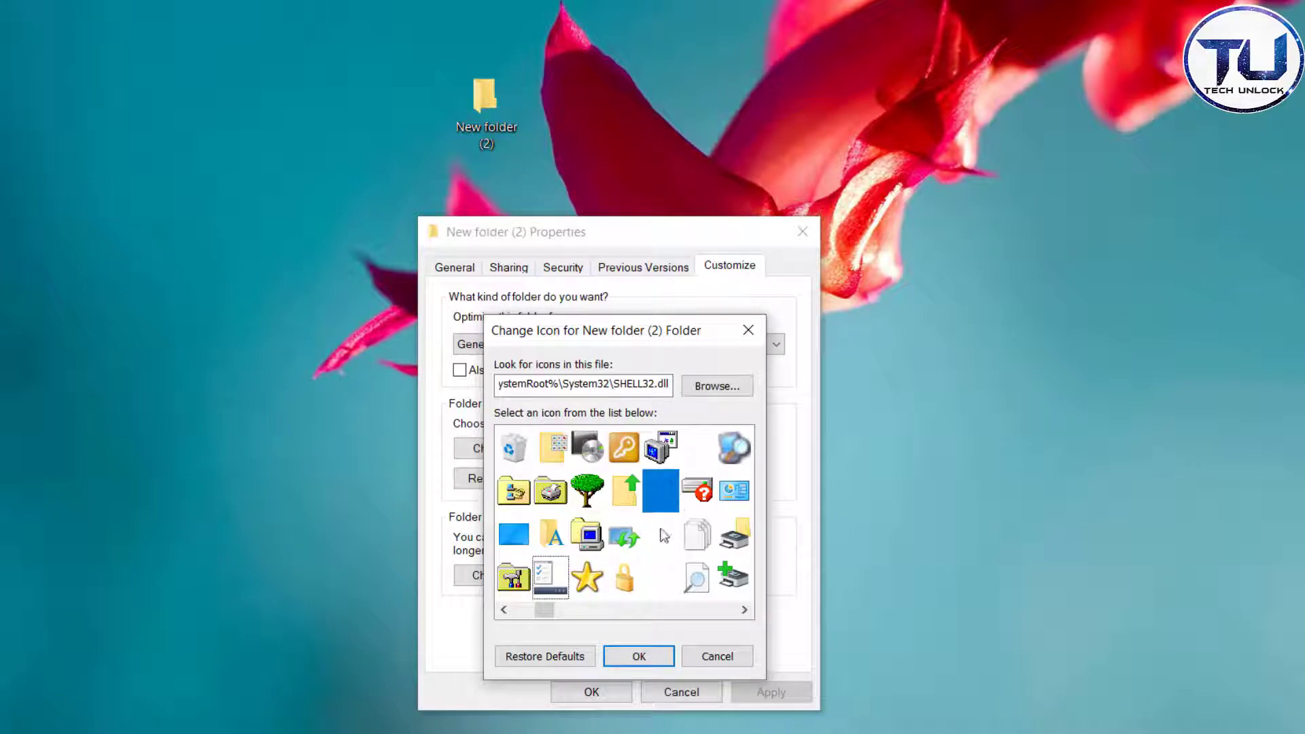
click(661, 578)
click(663, 529)
click(664, 506)
click(666, 539)
click(642, 654)
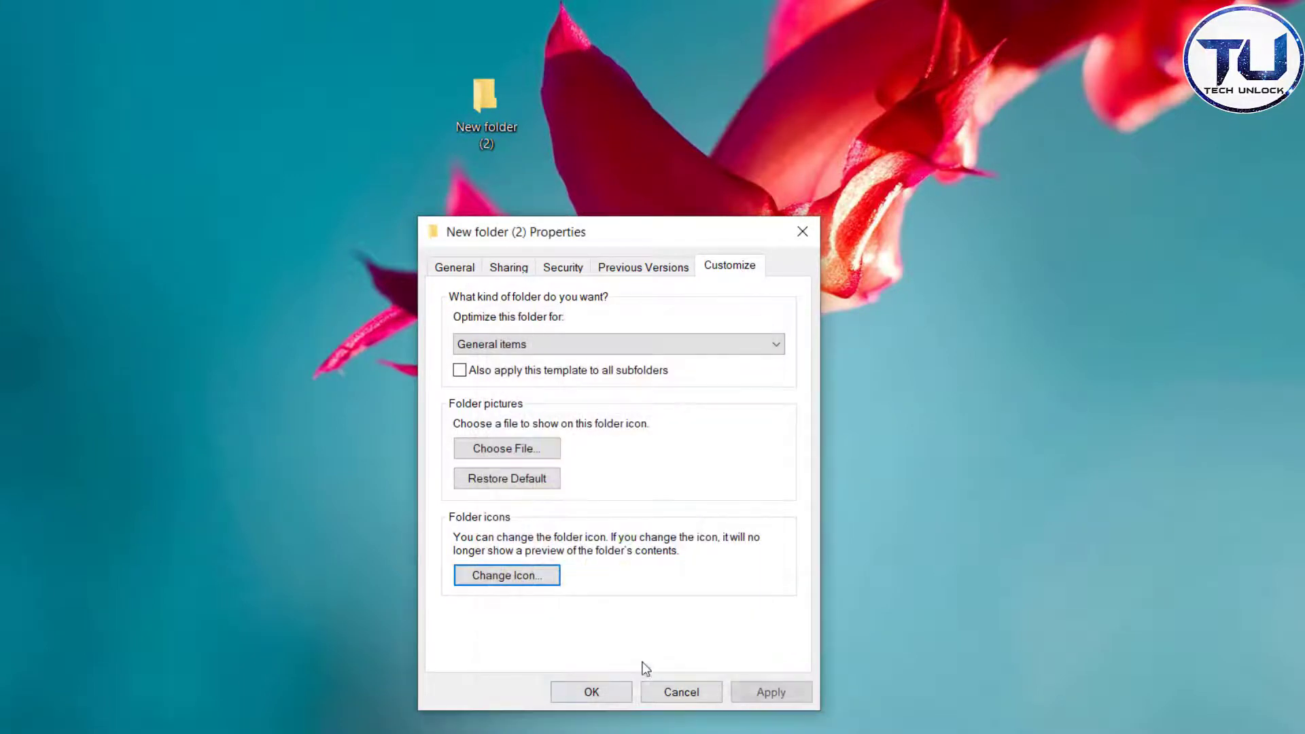
click(591, 691)
right_click(491, 263)
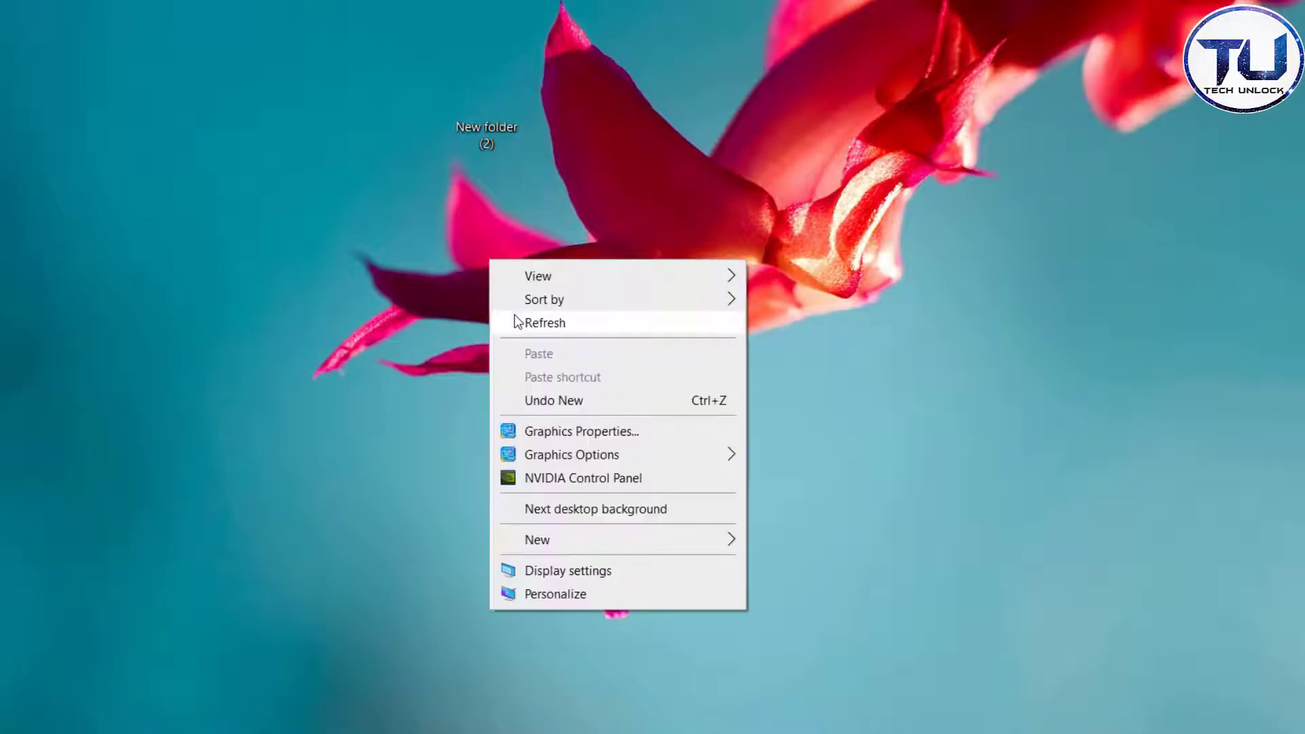
click(525, 320)
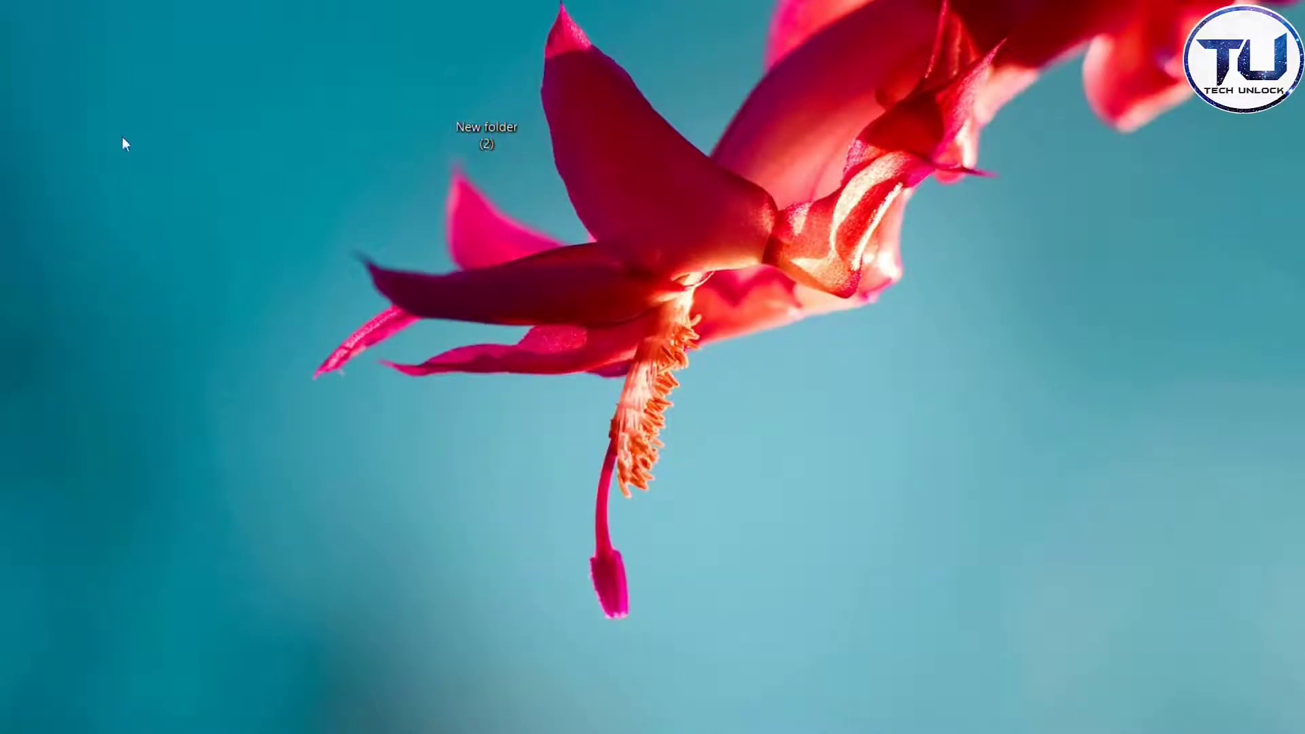
Rename New folder (2) to the invisible character with code 255 and refresh the desktop
right_click(491, 124)
click(682, 64)
right_click(501, 137)
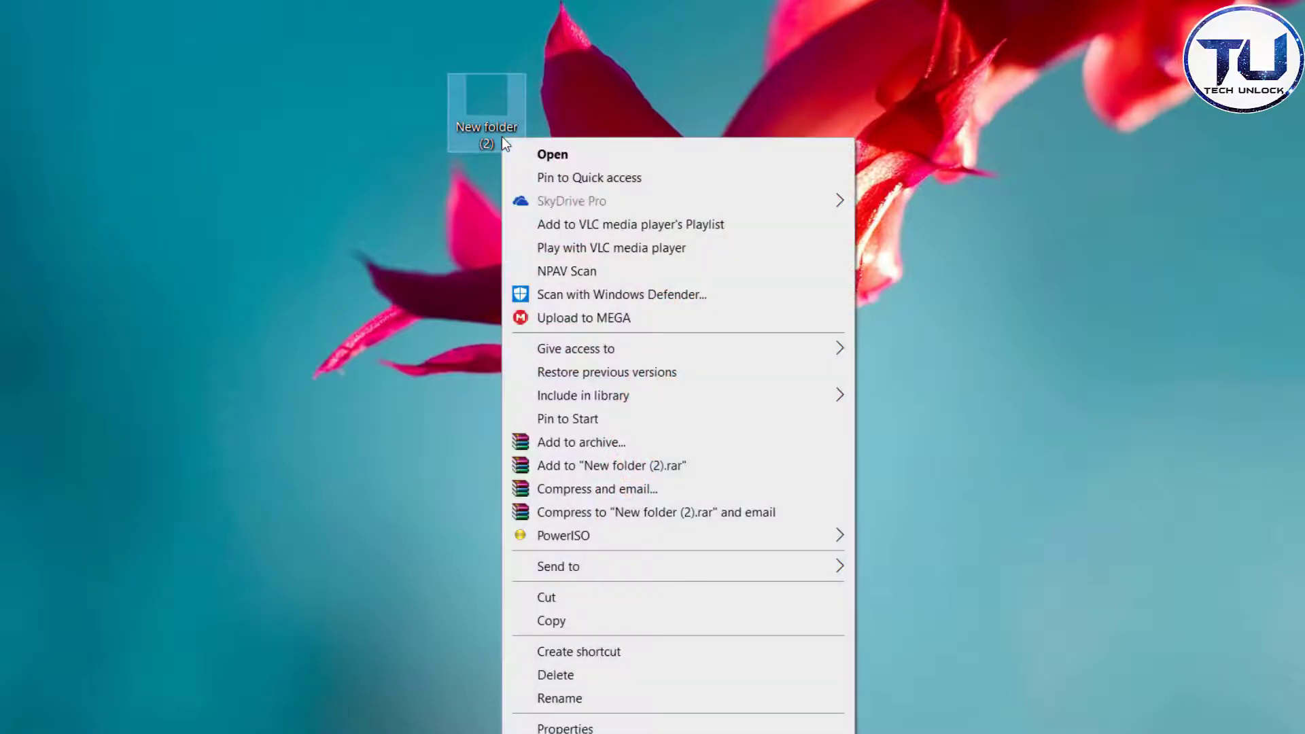
click(561, 700)
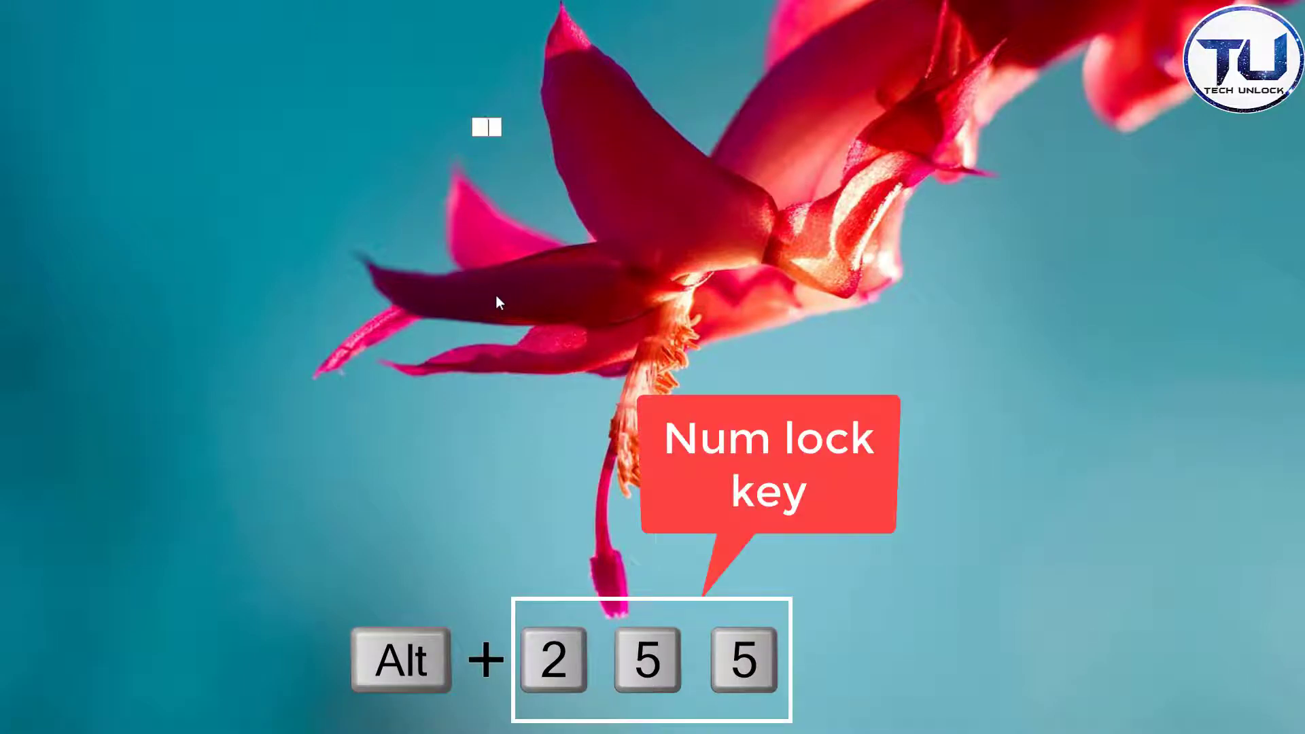
key(Return)
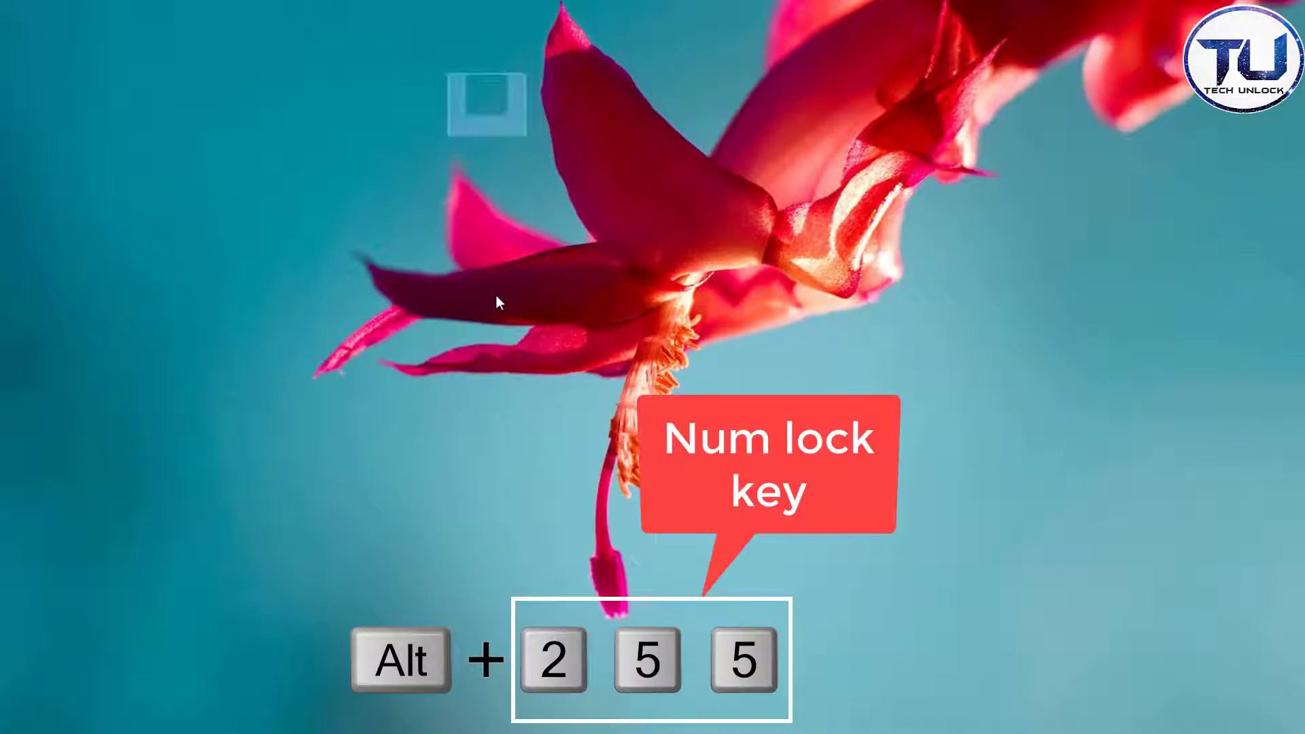
click(485, 287)
right_click(136, 28)
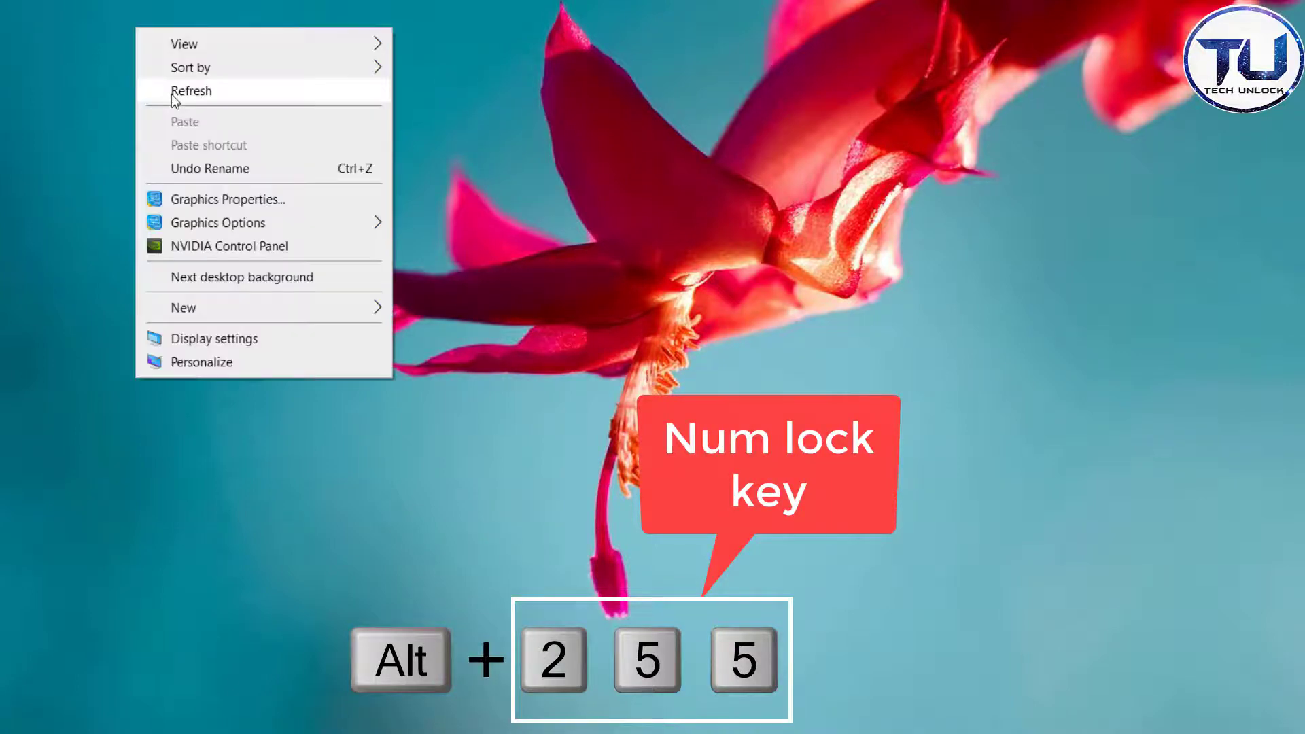
click(171, 93)
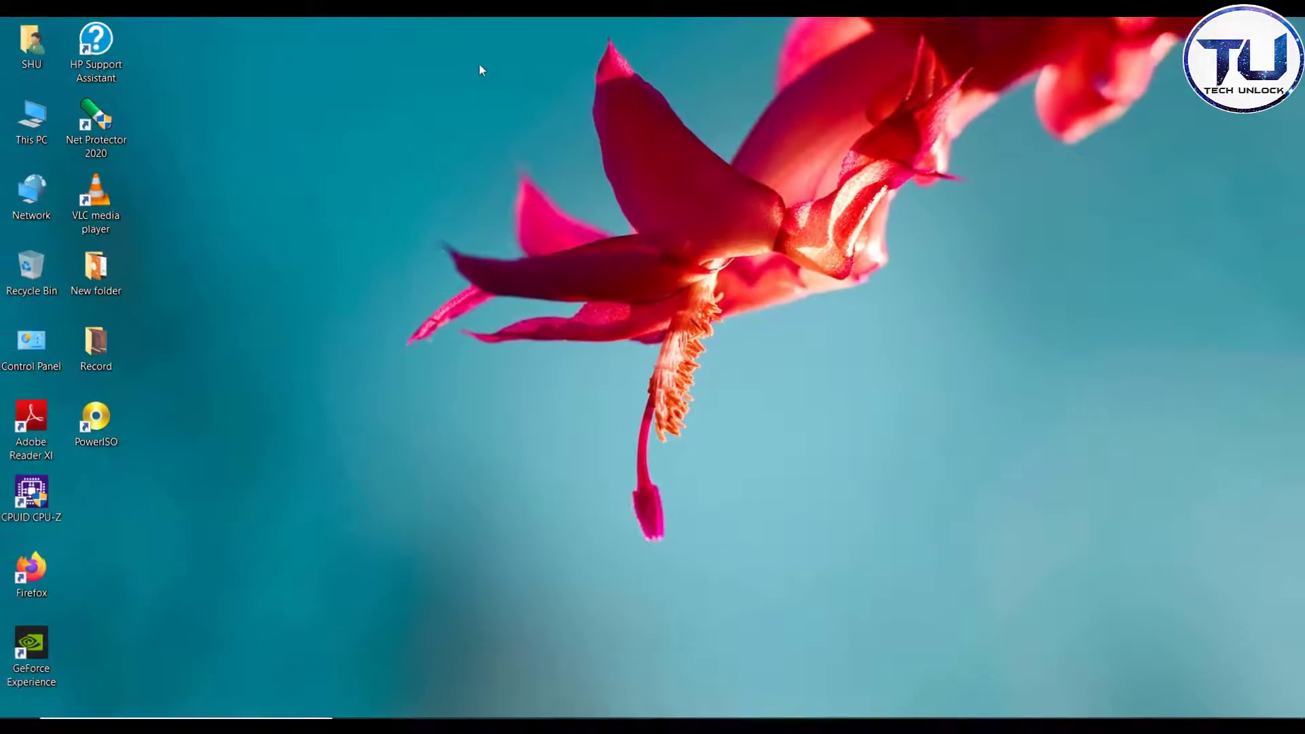
Open and close the invisible desktop folder to check that it works, and refresh the desktop several times
double_click(549, 121)
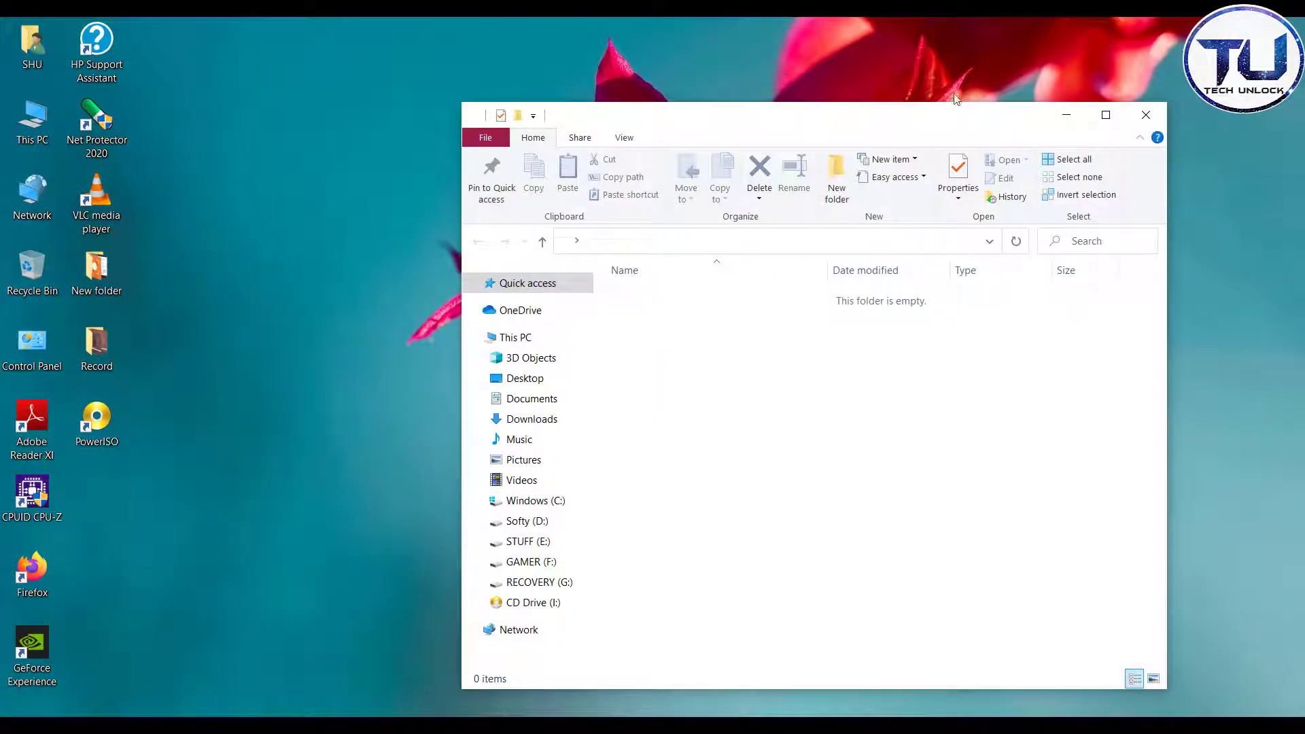
click(1145, 114)
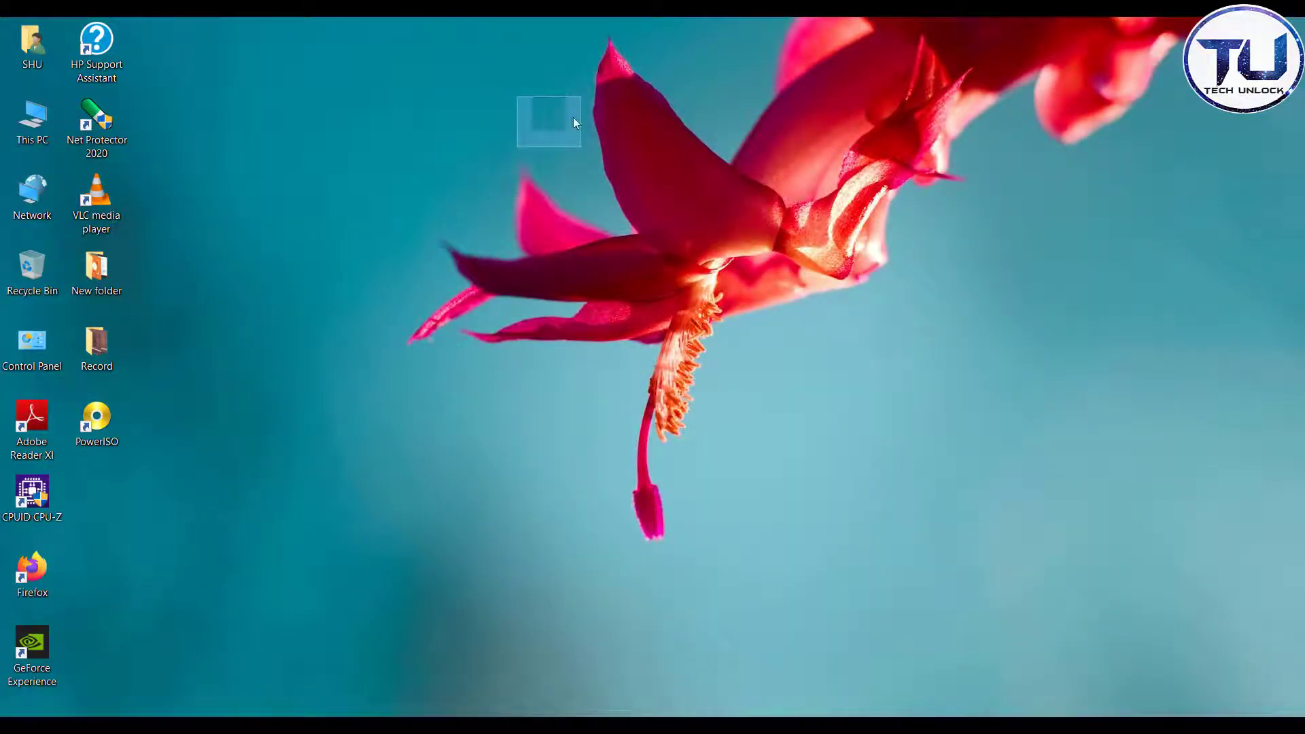
click(374, 235)
right_click(373, 70)
click(396, 121)
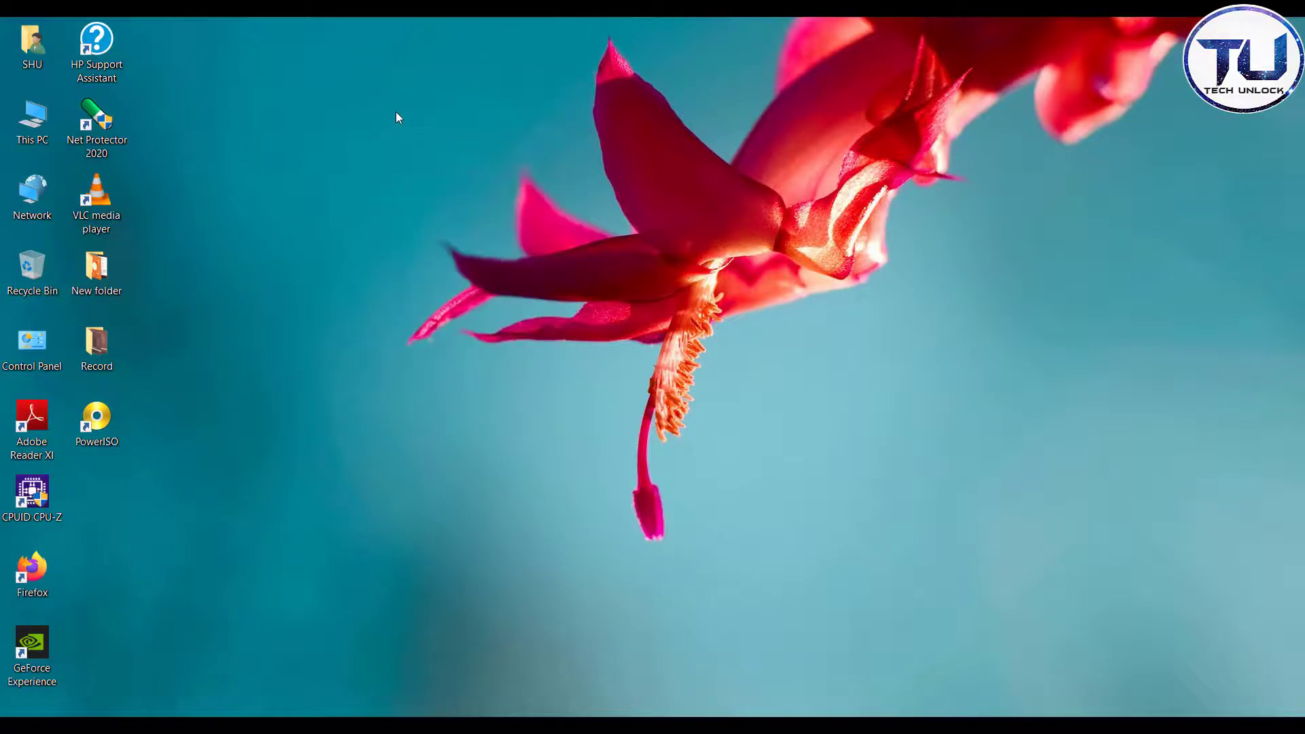
right_click(396, 113)
click(418, 163)
right_click(334, 99)
click(367, 151)
drag(559, 129, 503, 125)
Create a new folder on the desktop with its default name and move it a little higher
right_click(236, 172)
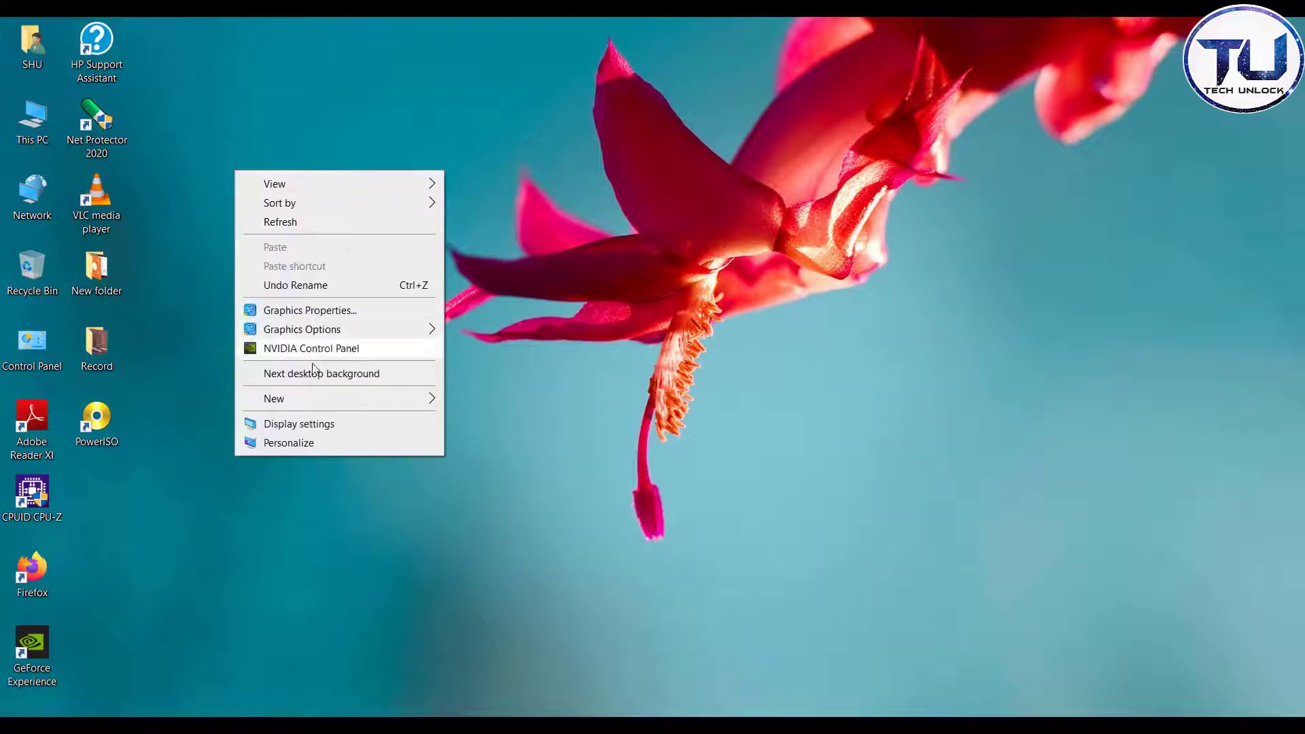
mouse_move(329, 399)
click(462, 402)
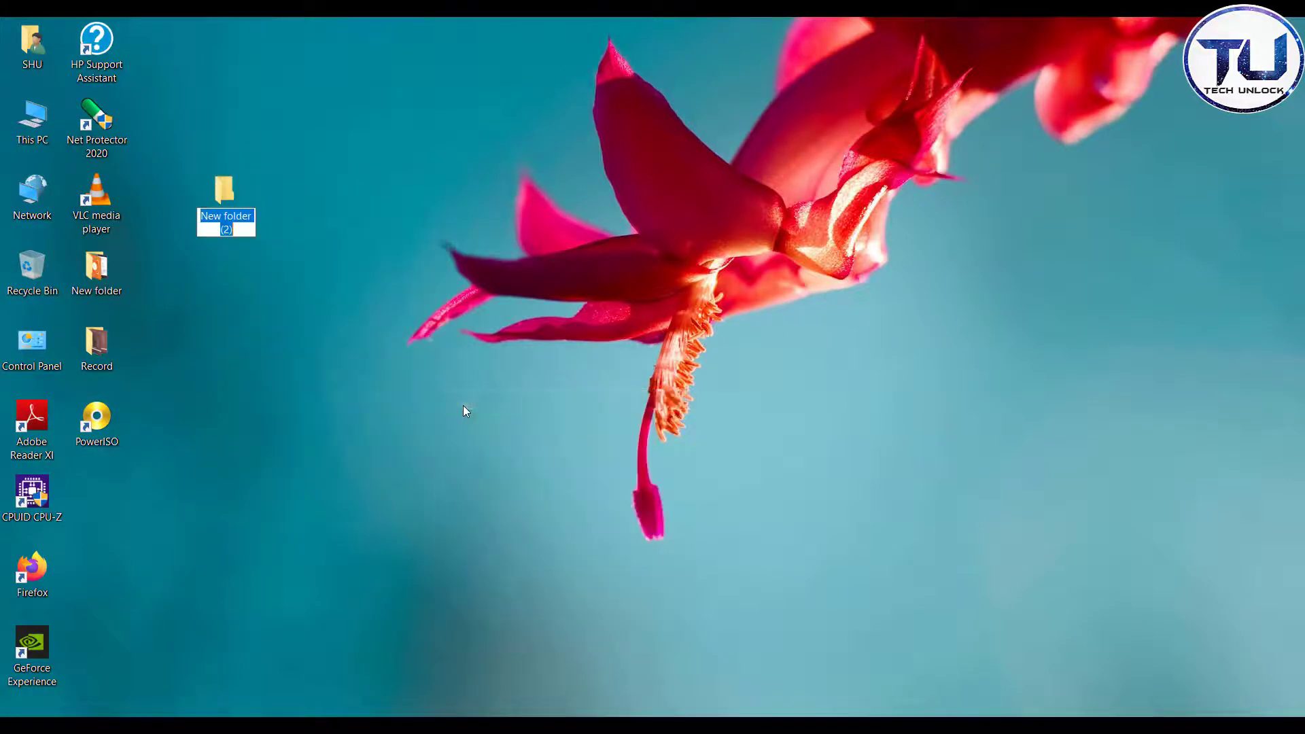
drag(247, 196, 283, 116)
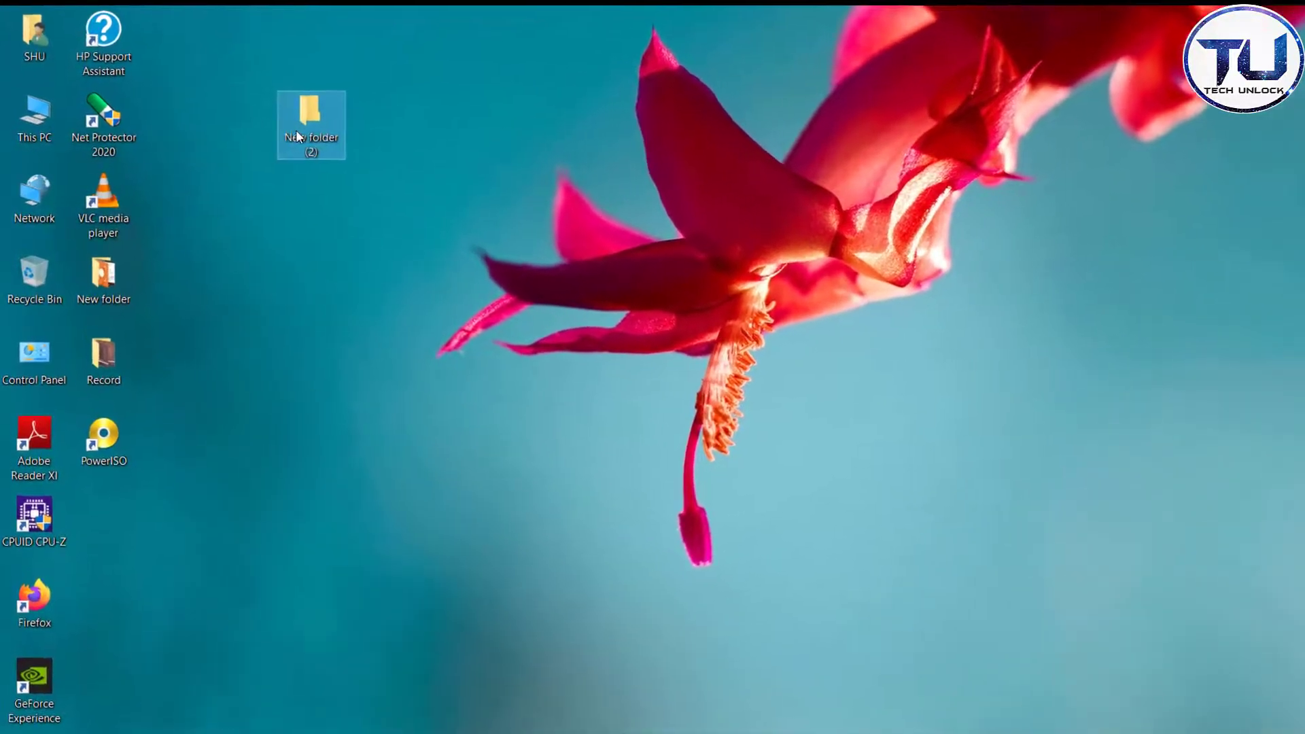
Set the Hidden attribute of New folder (2), apply it, and refresh the desktop
right_click(280, 125)
click(411, 648)
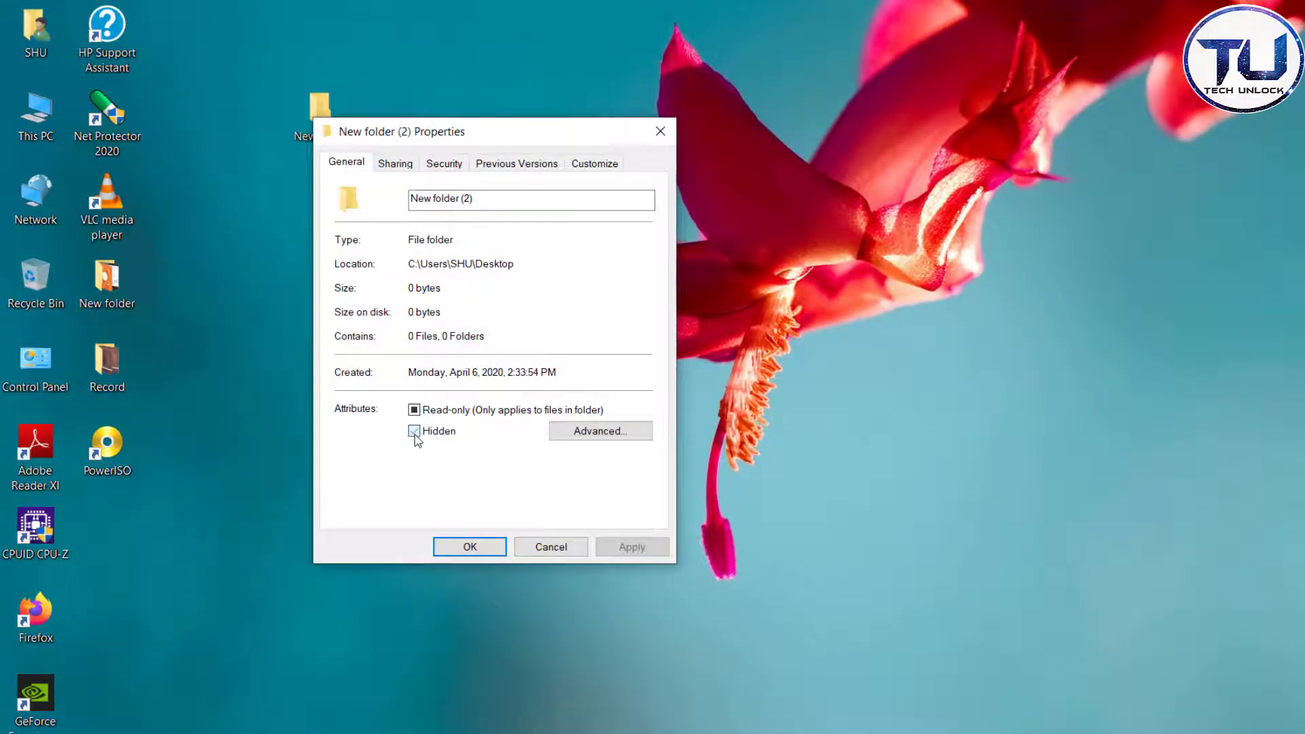
click(415, 435)
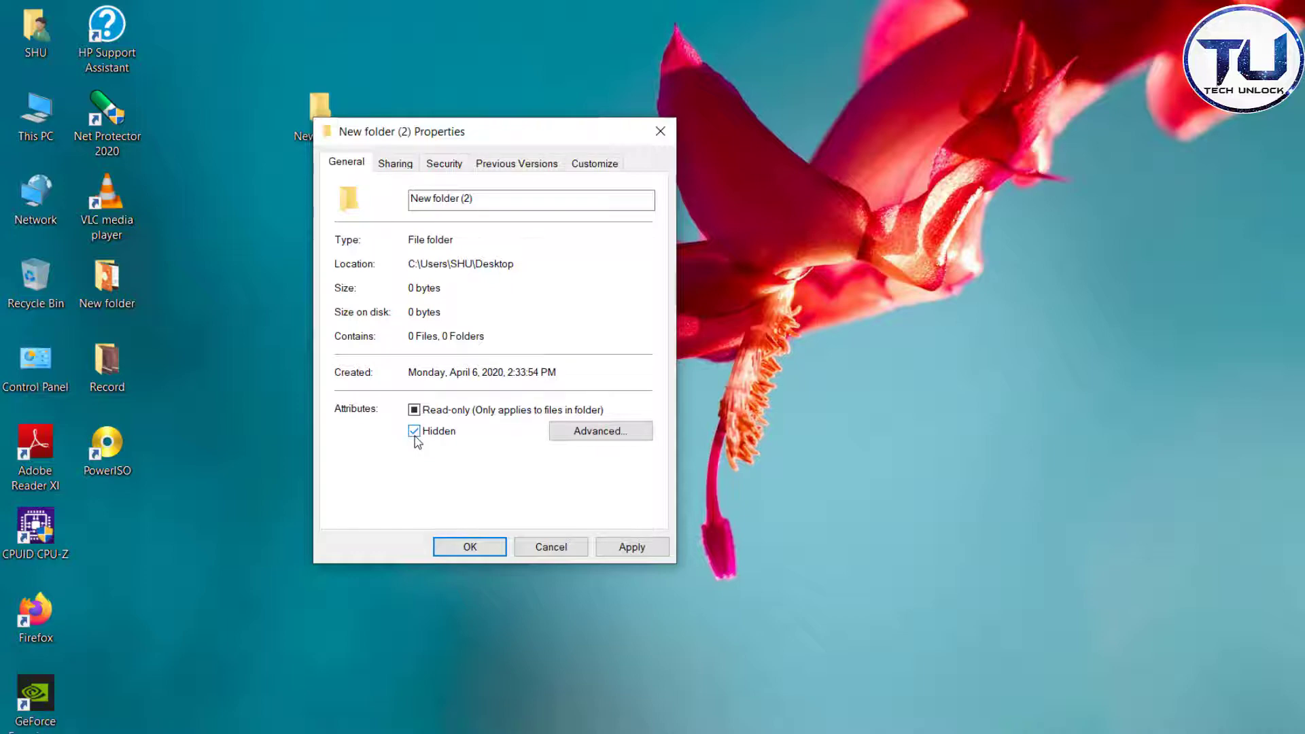
click(636, 547)
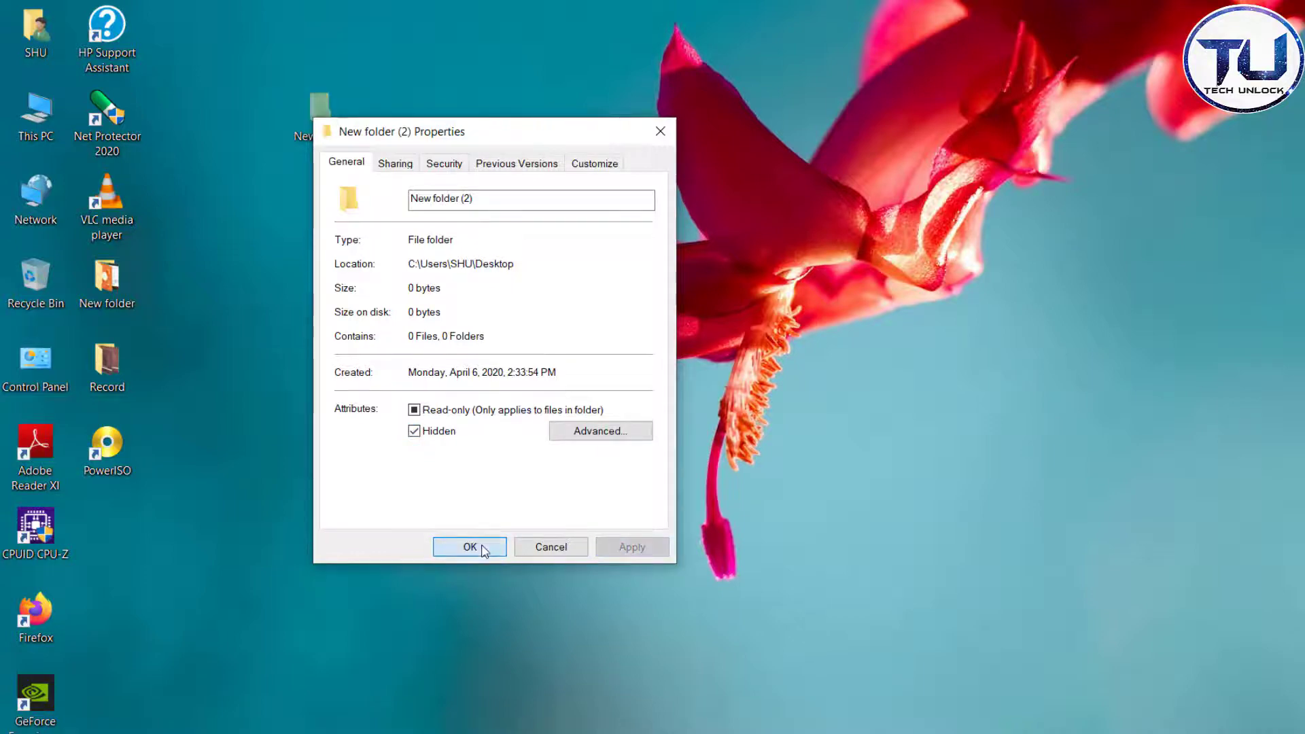
click(468, 547)
right_click(312, 299)
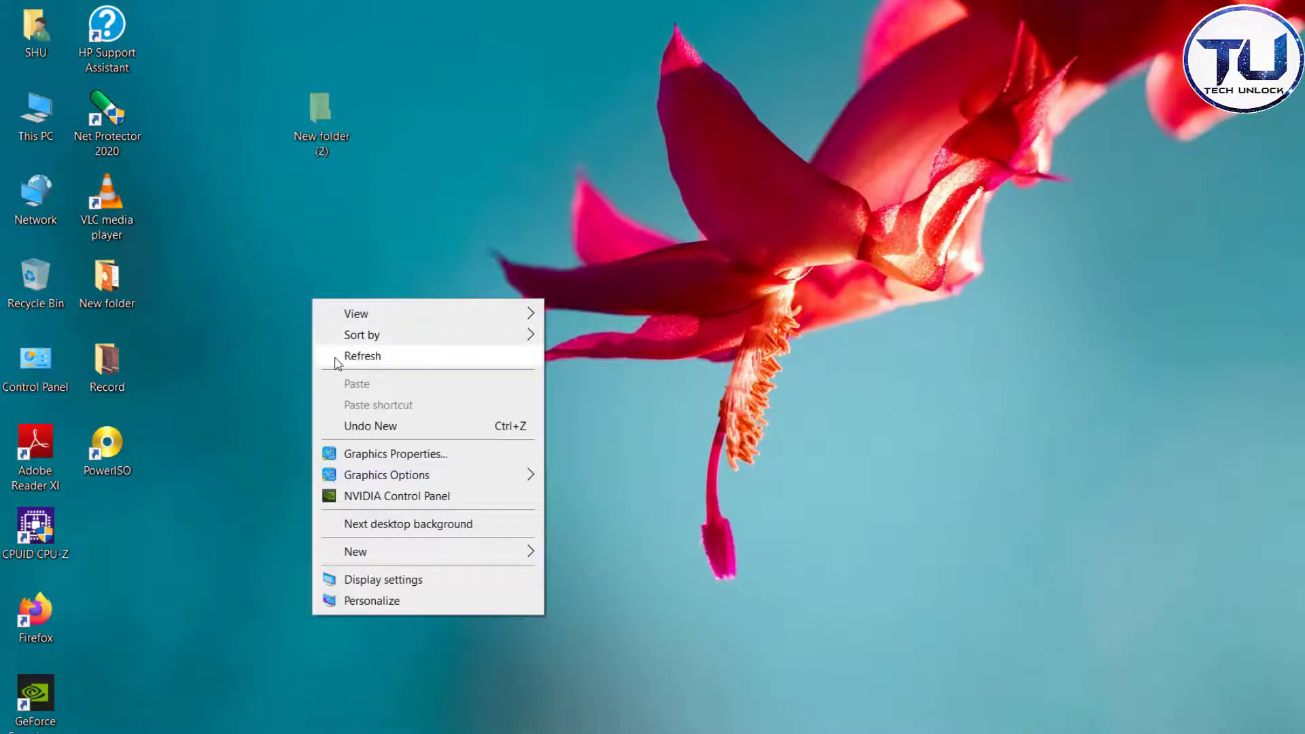
click(334, 354)
right_click(304, 239)
click(322, 292)
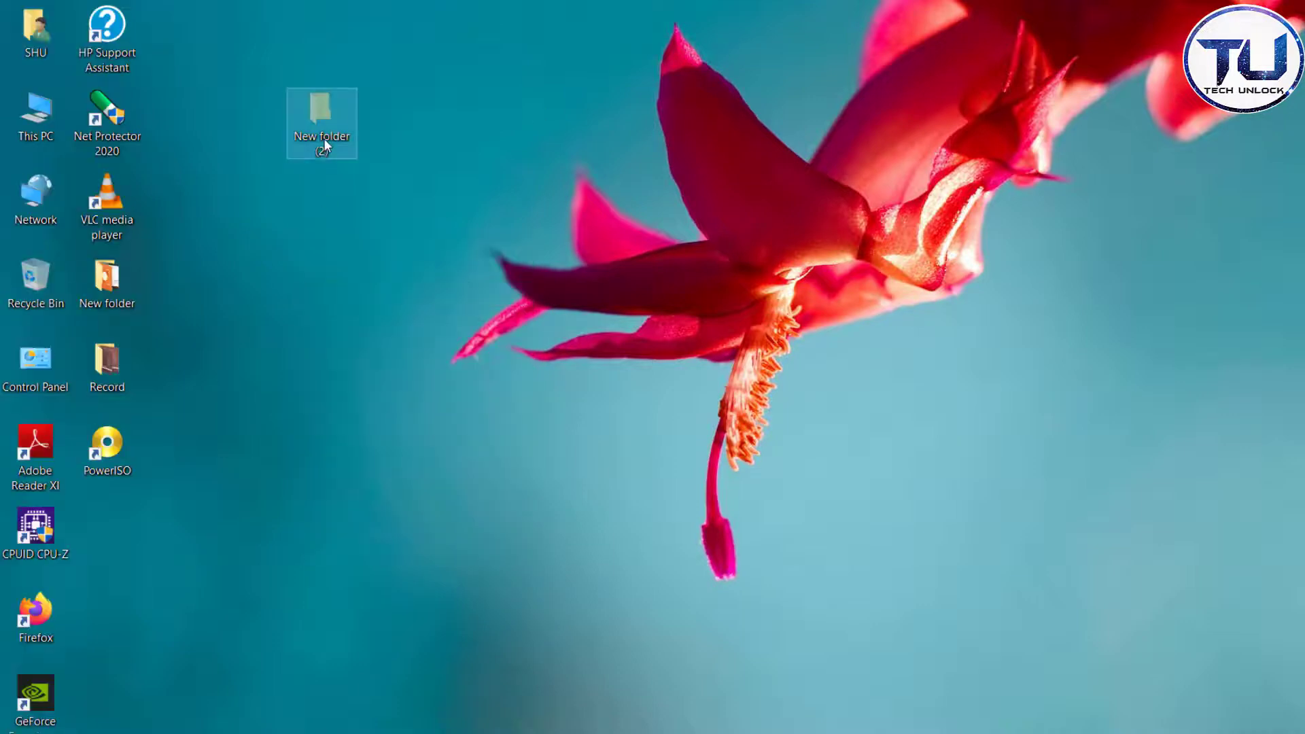
right_click(341, 243)
click(361, 298)
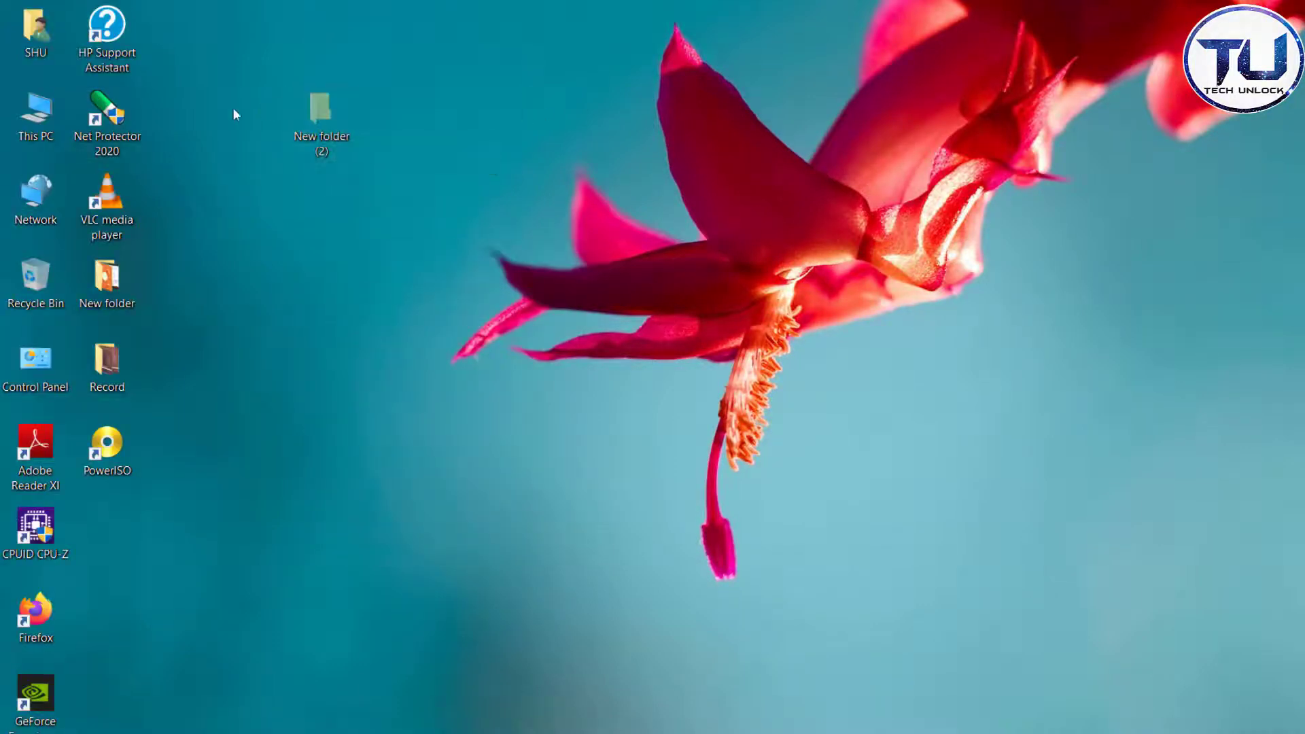
Turn off the display of hidden items from the This PC window, minimize it, and refresh the desktop
double_click(35, 120)
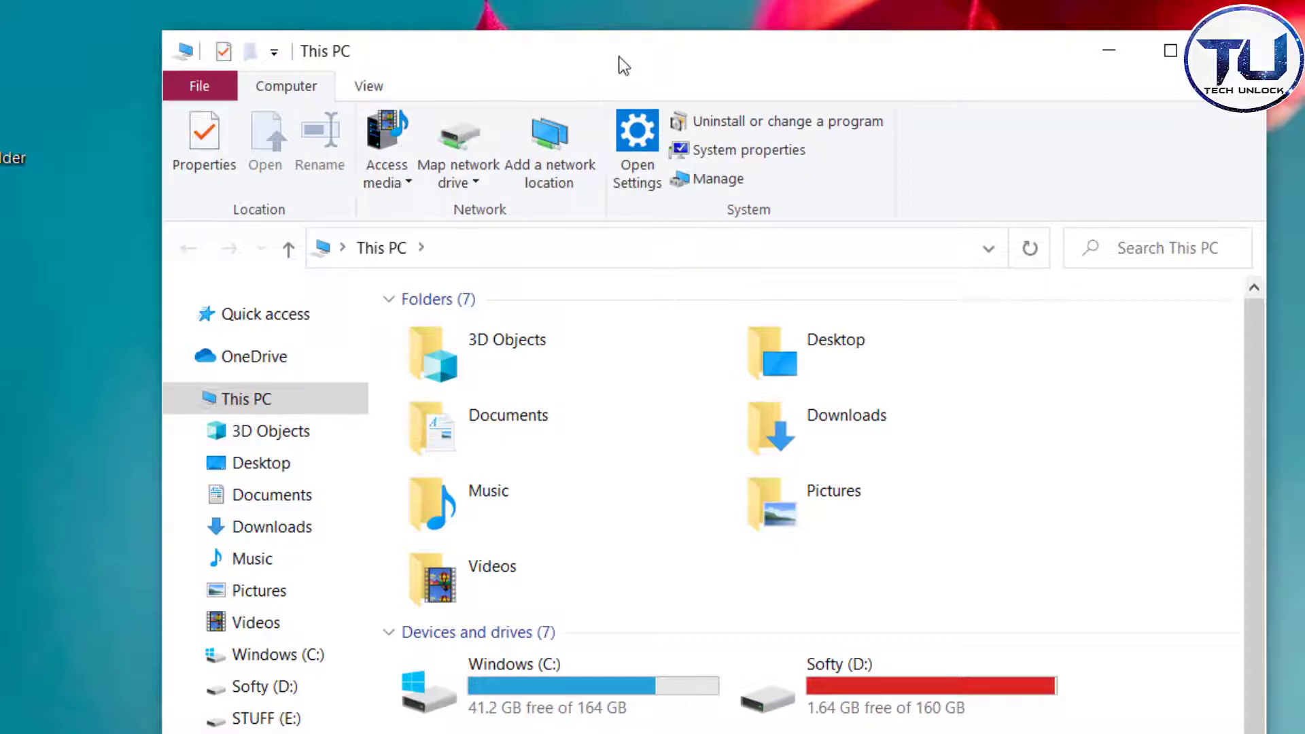
click(368, 86)
click(917, 180)
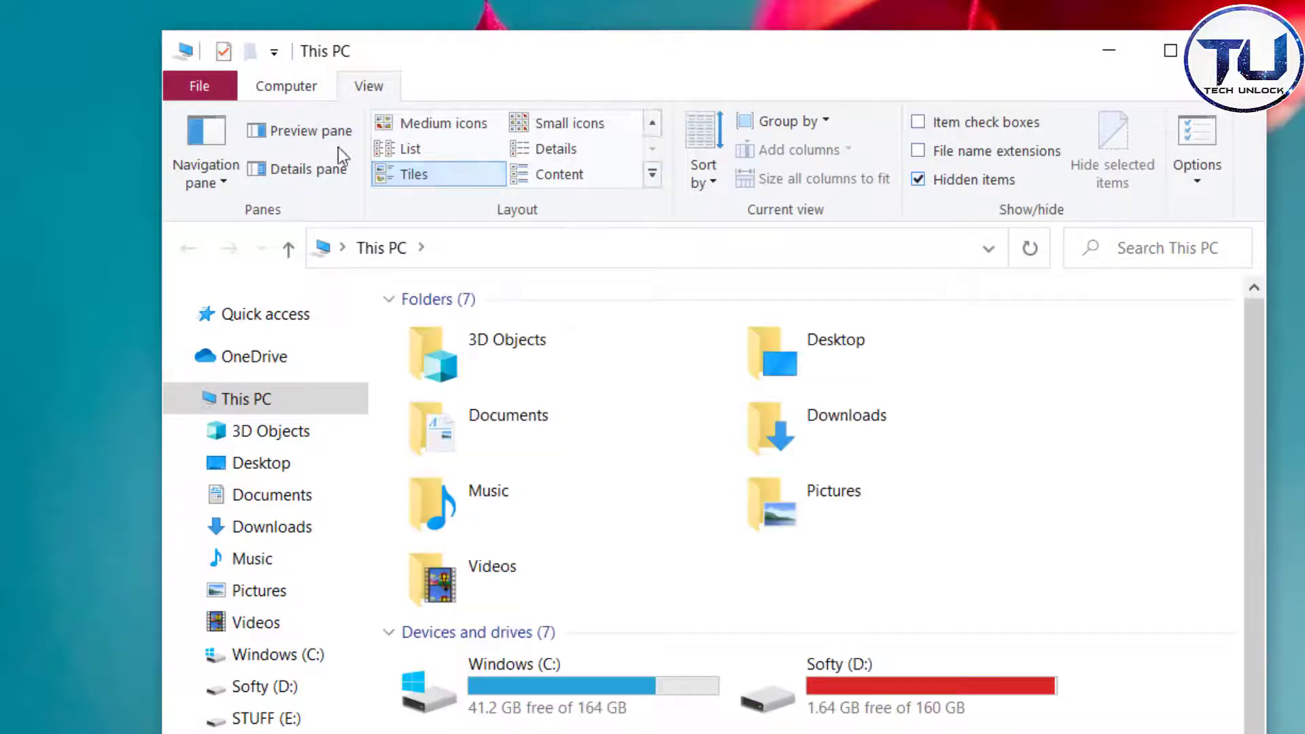
click(918, 180)
click(1107, 51)
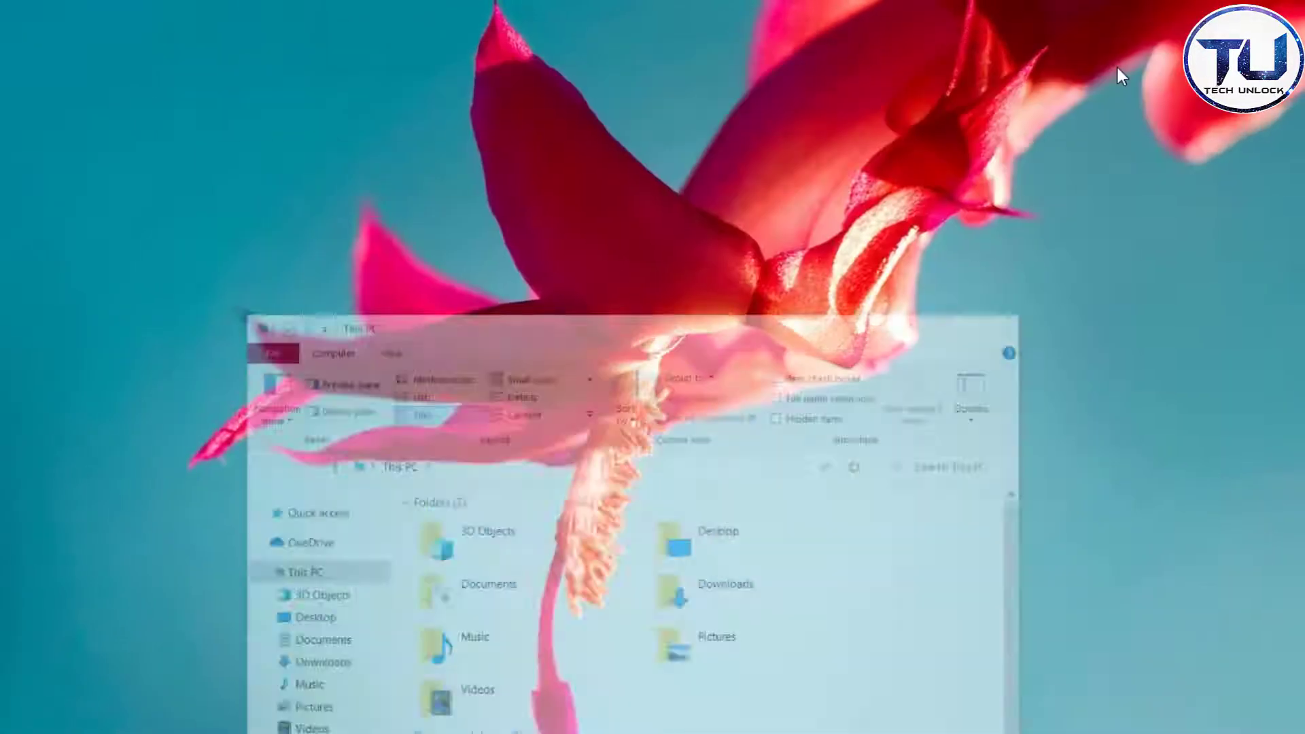
right_click(198, 218)
click(265, 293)
right_click(231, 279)
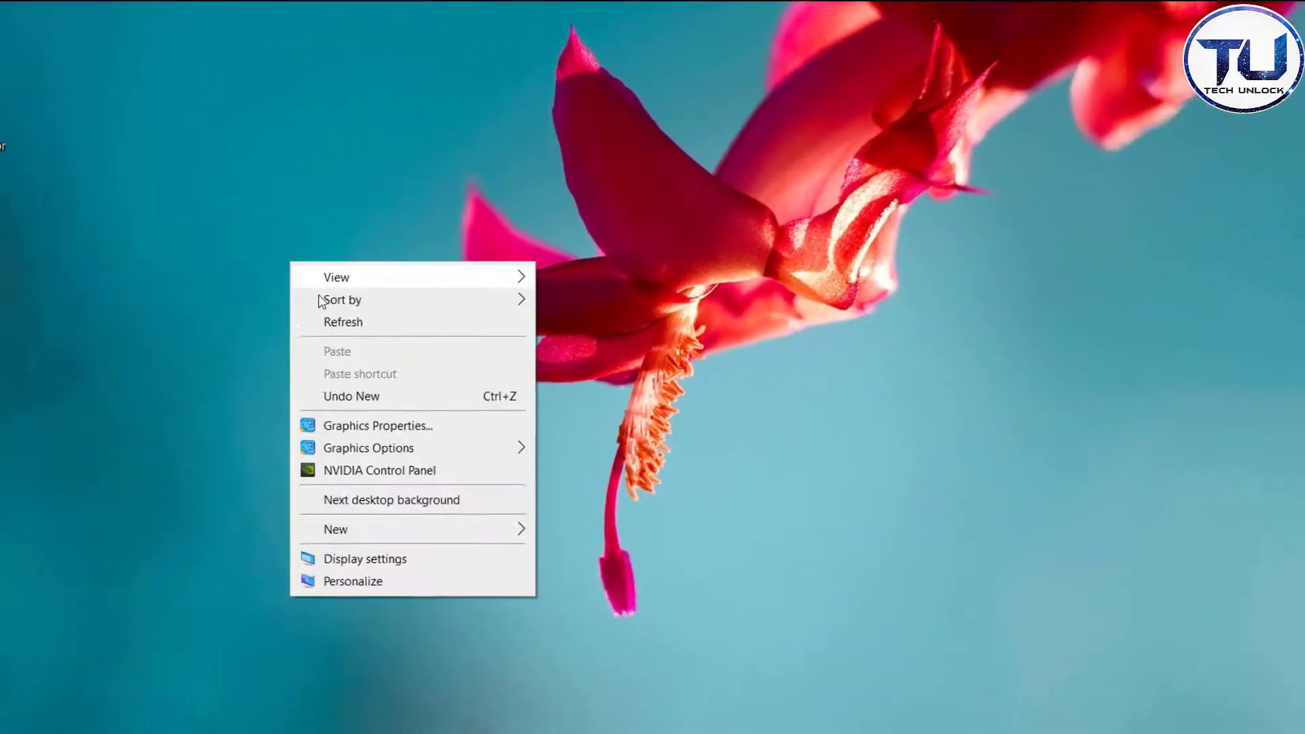
click(272, 339)
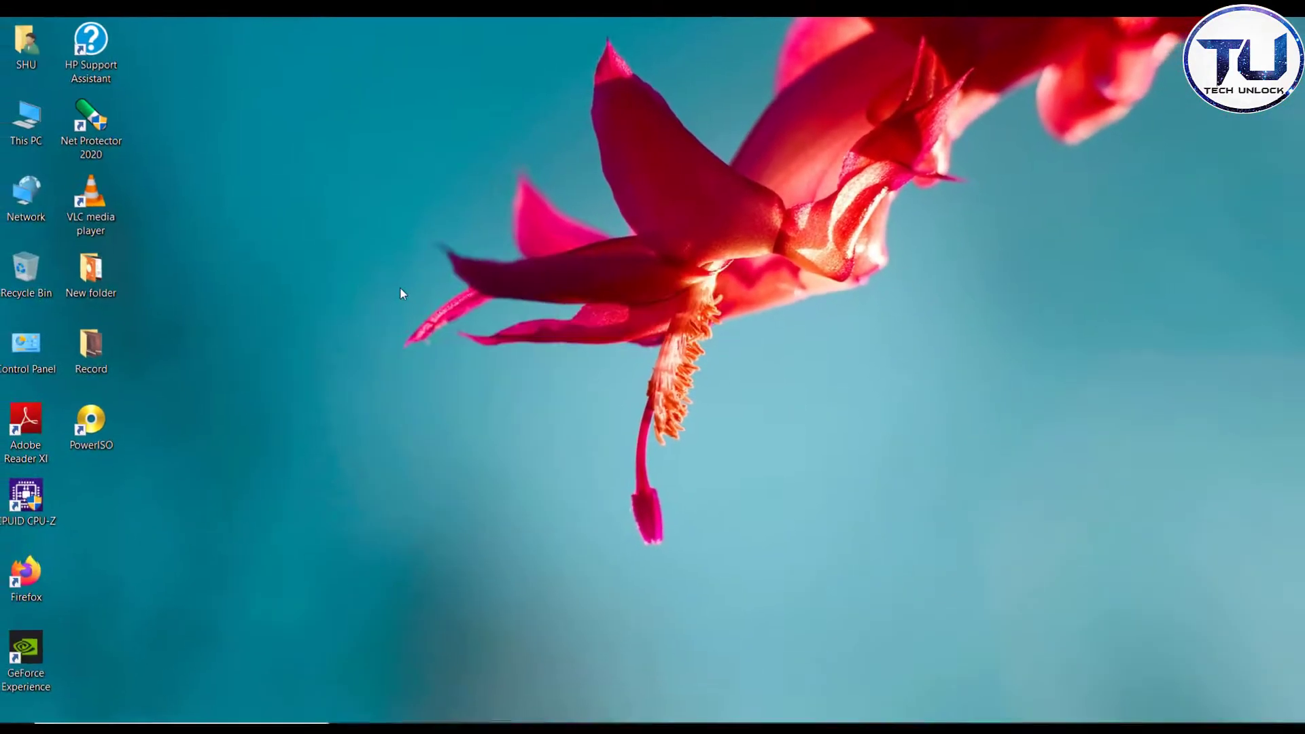
right_click(364, 207)
click(537, 254)
Turn the display of hidden items back on in the This PC window, minimize it, and refresh the desktop
key(alt+Tab)
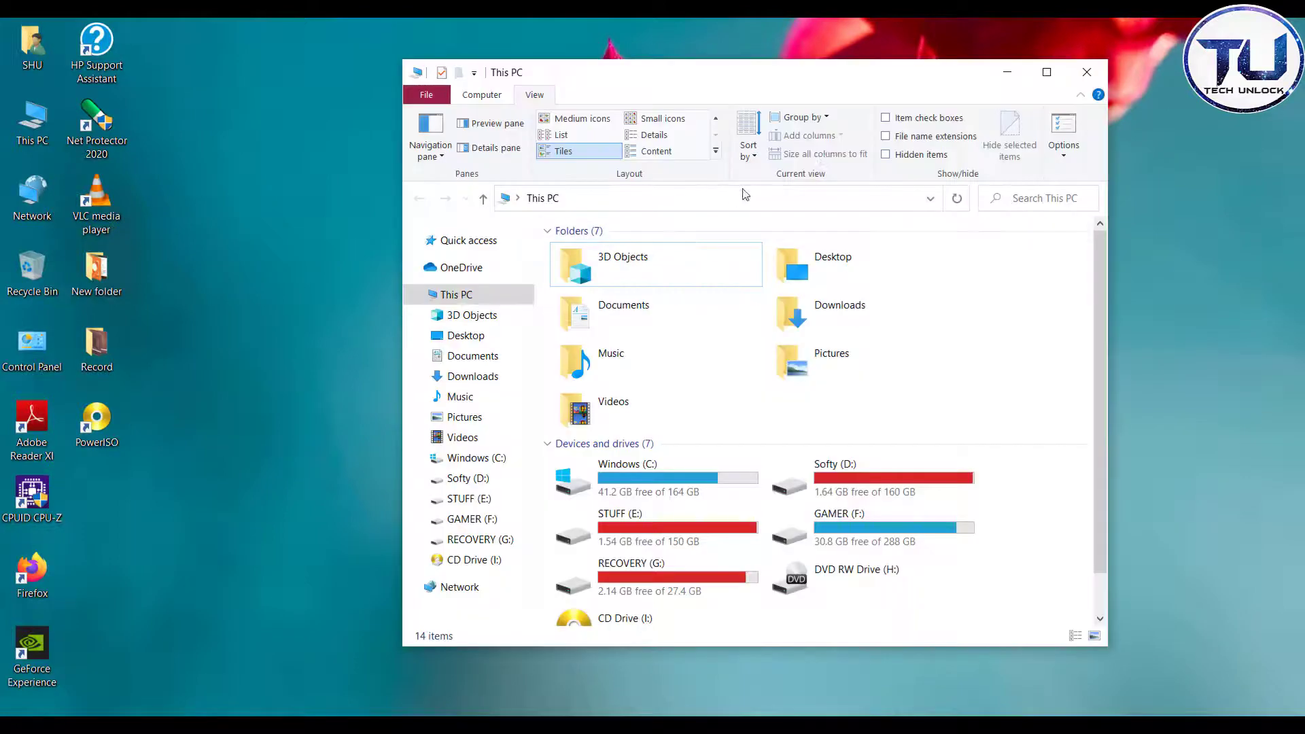
click(922, 155)
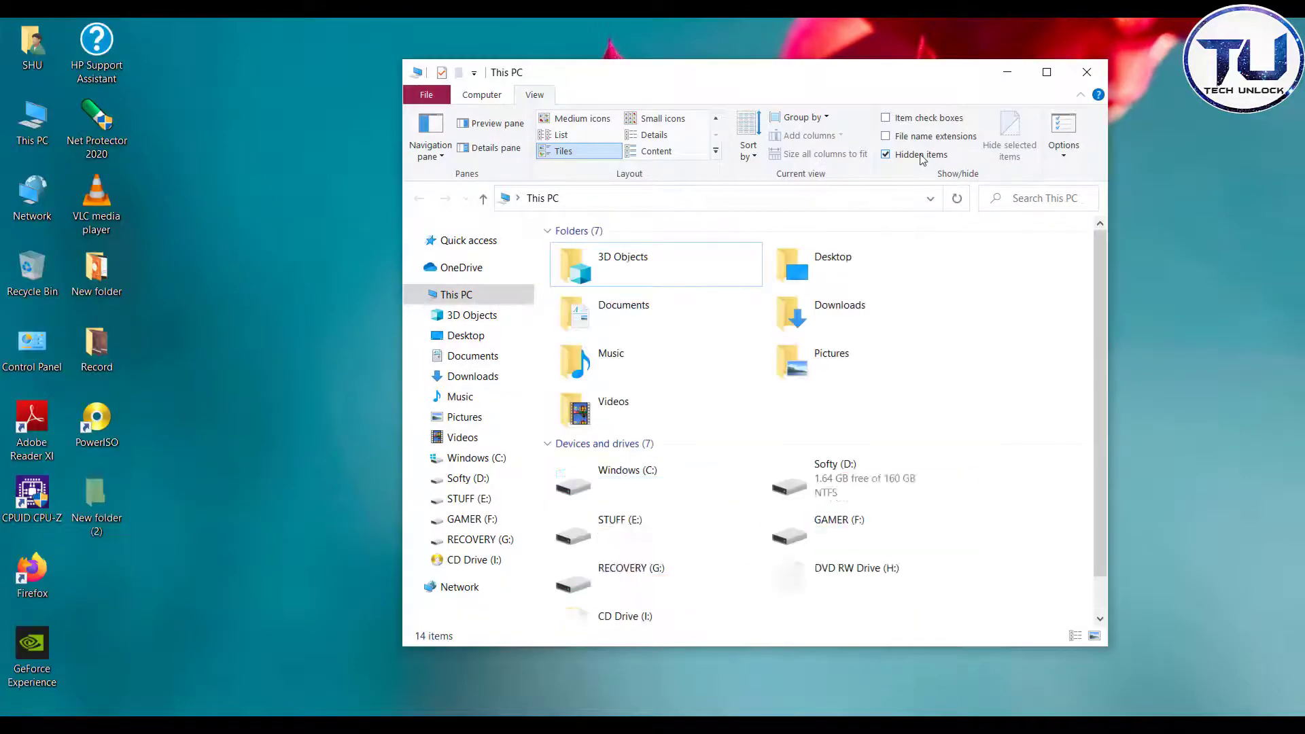
click(1008, 73)
right_click(569, 258)
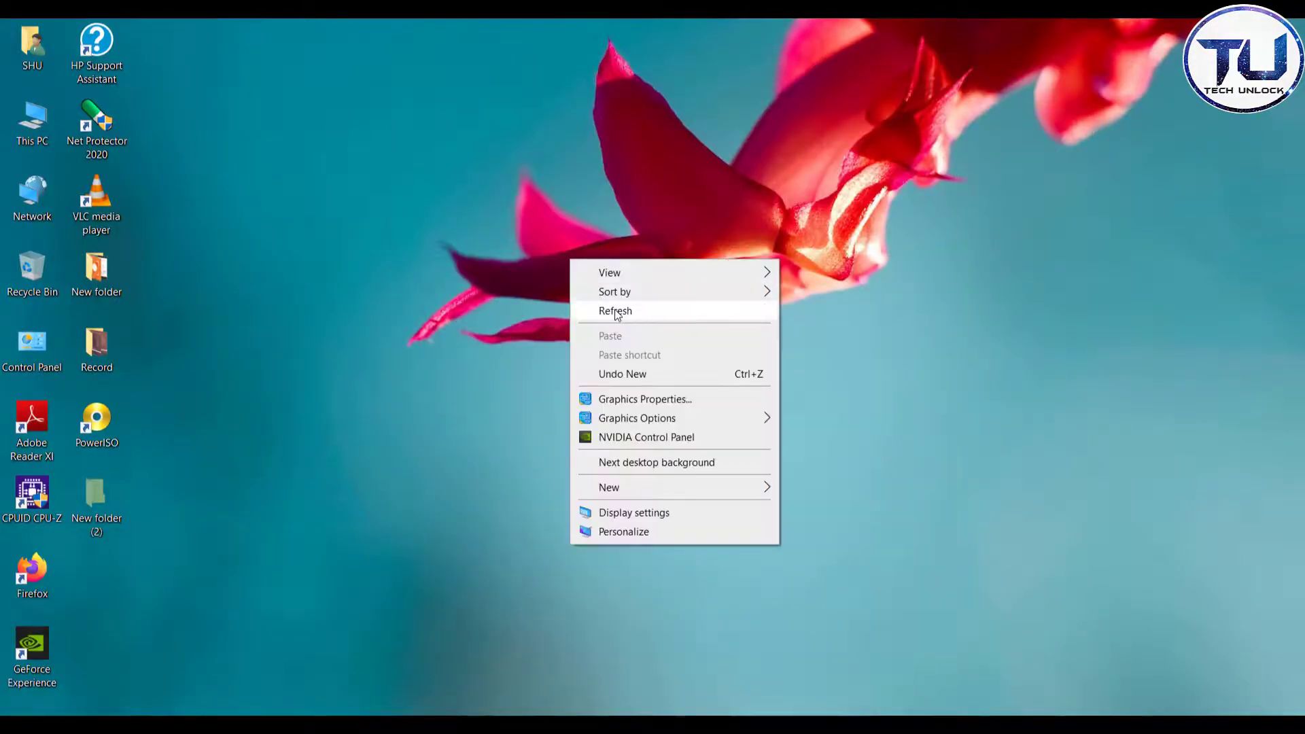
click(622, 307)
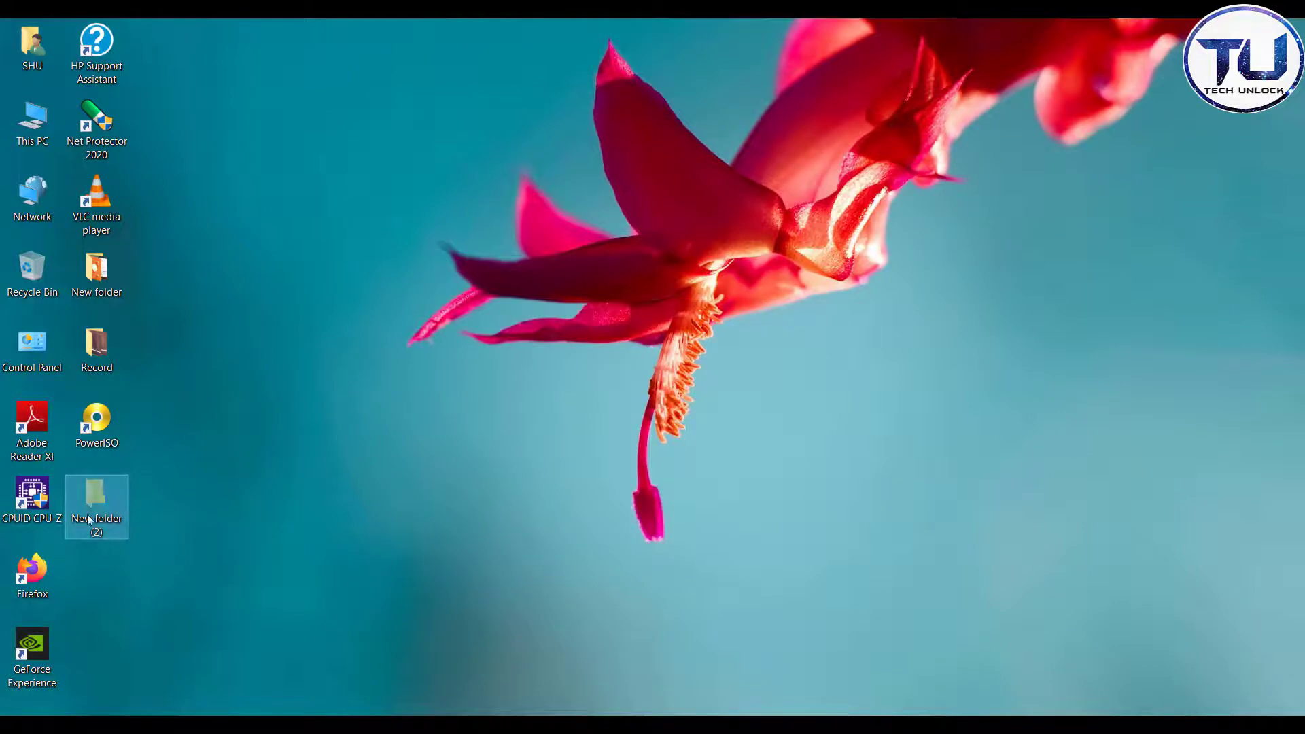
Clear the Hidden attribute of New folder (2) on the desktop and apply the change
right_click(91, 515)
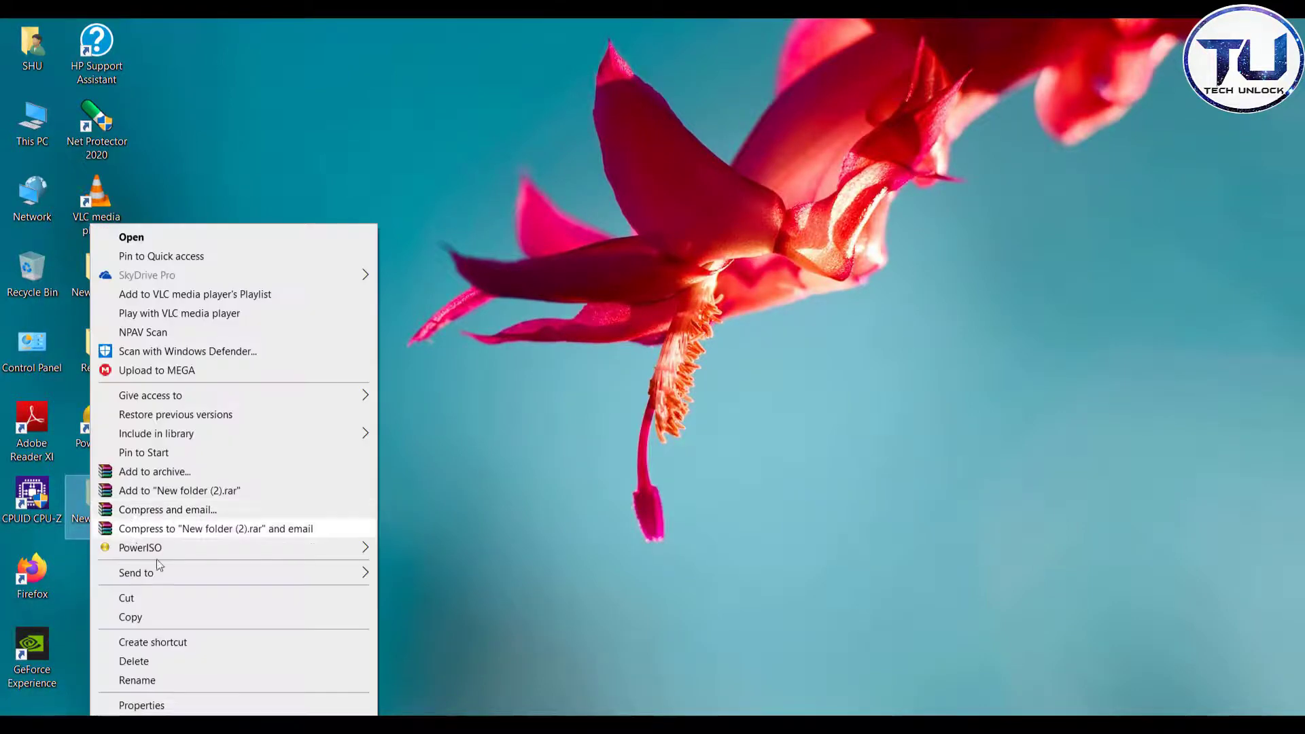
click(182, 705)
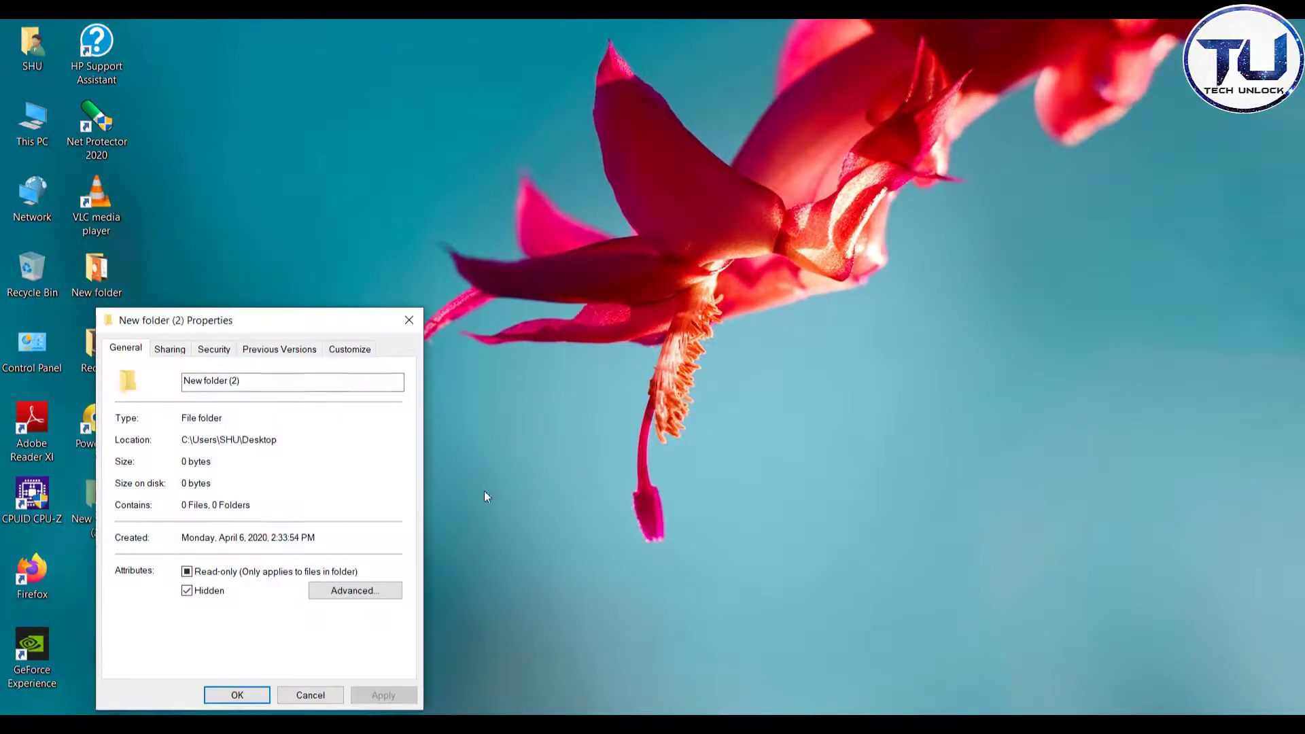
click(202, 593)
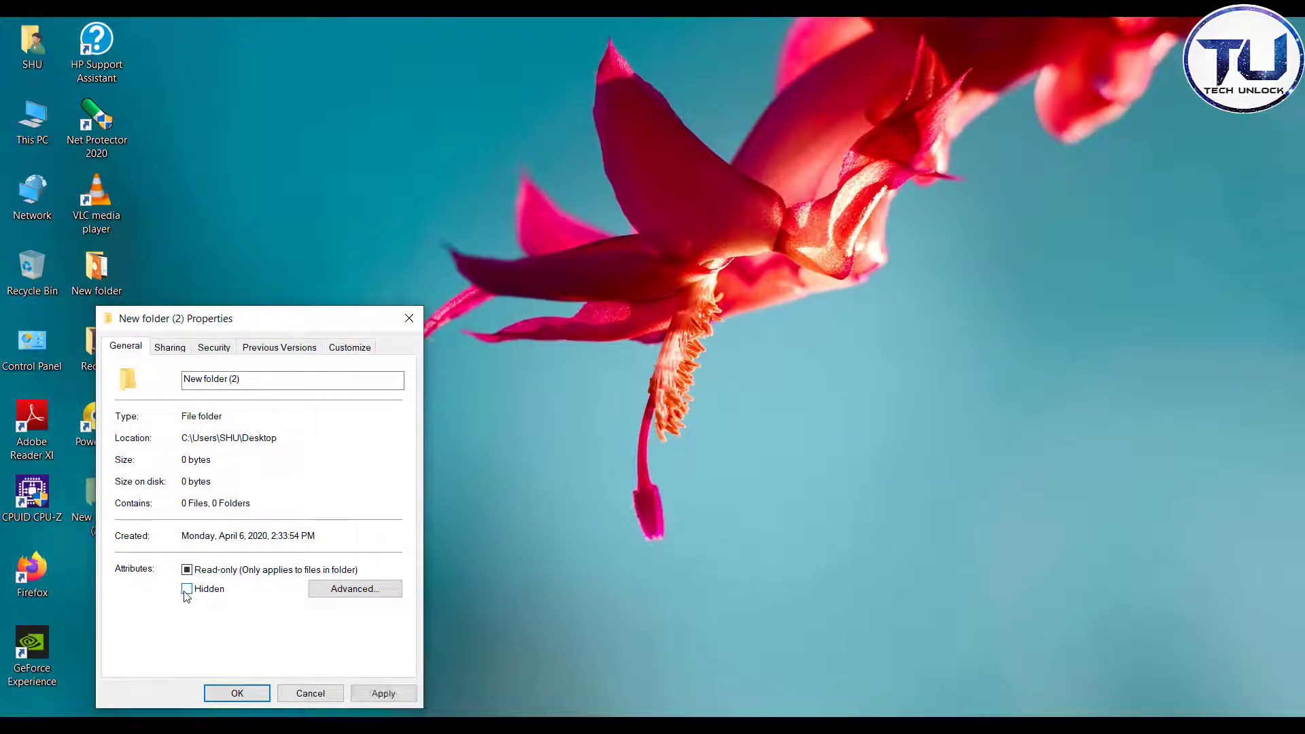
click(204, 595)
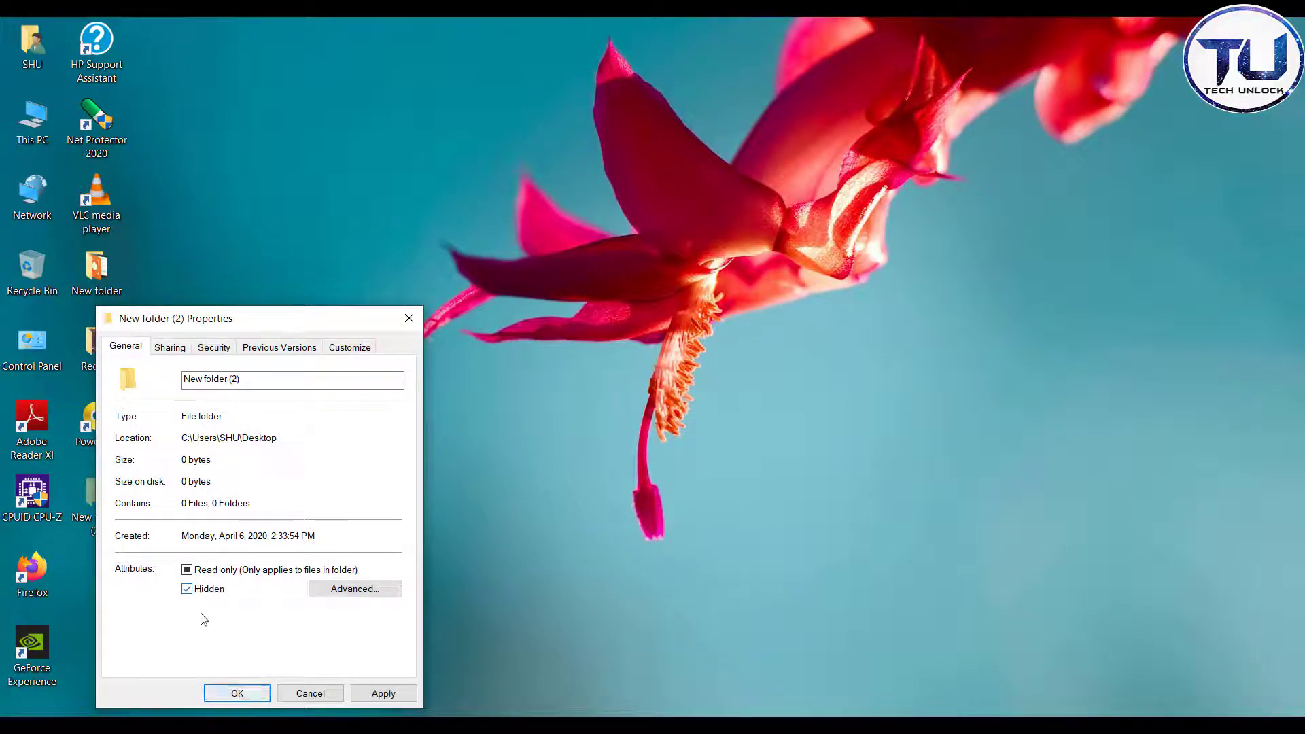
click(392, 696)
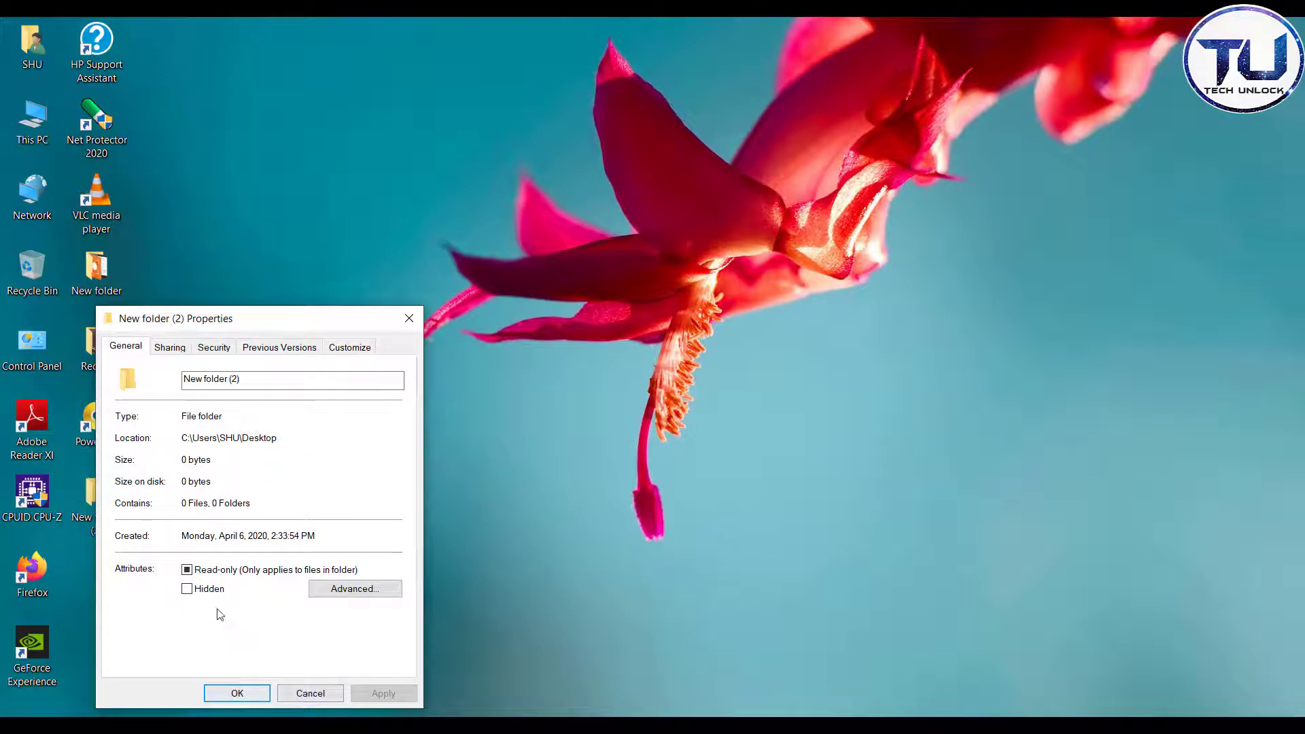
click(237, 693)
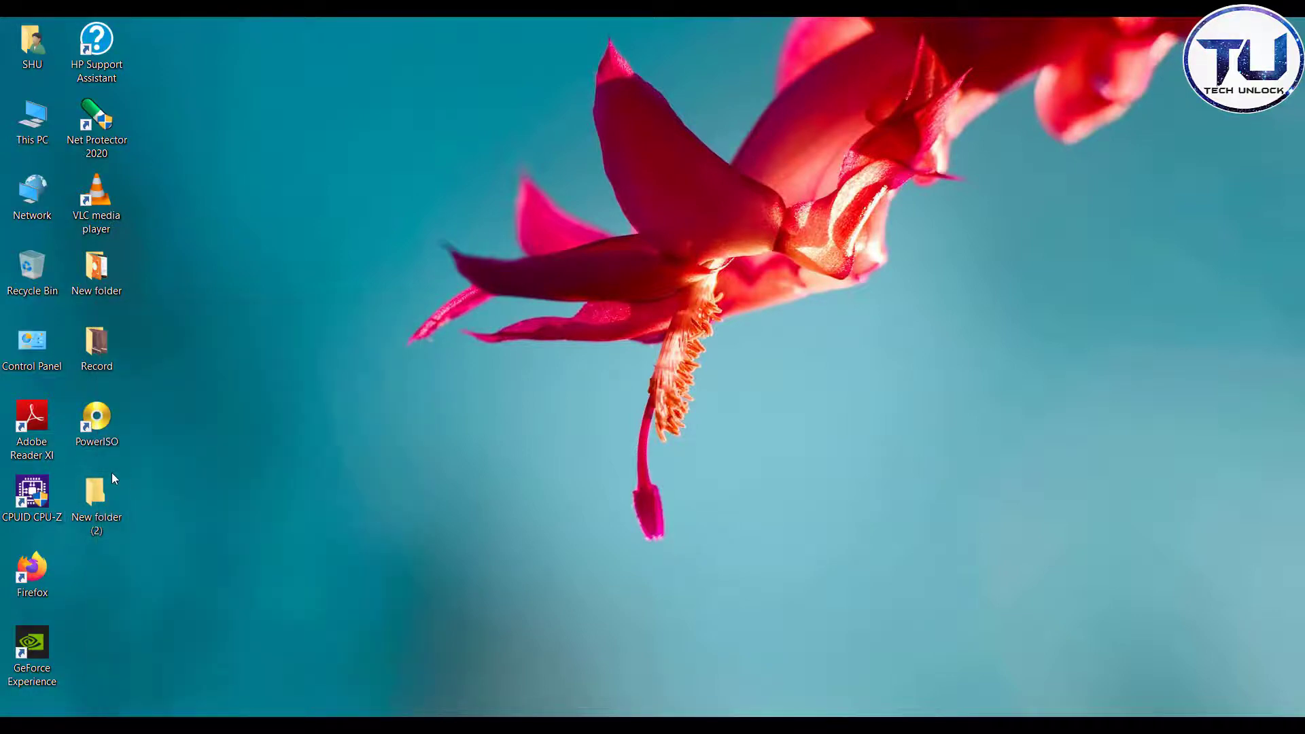
Open This PC and set Folder Options to "Don't show hidden files, folders, or drives", applying the change
double_click(33, 114)
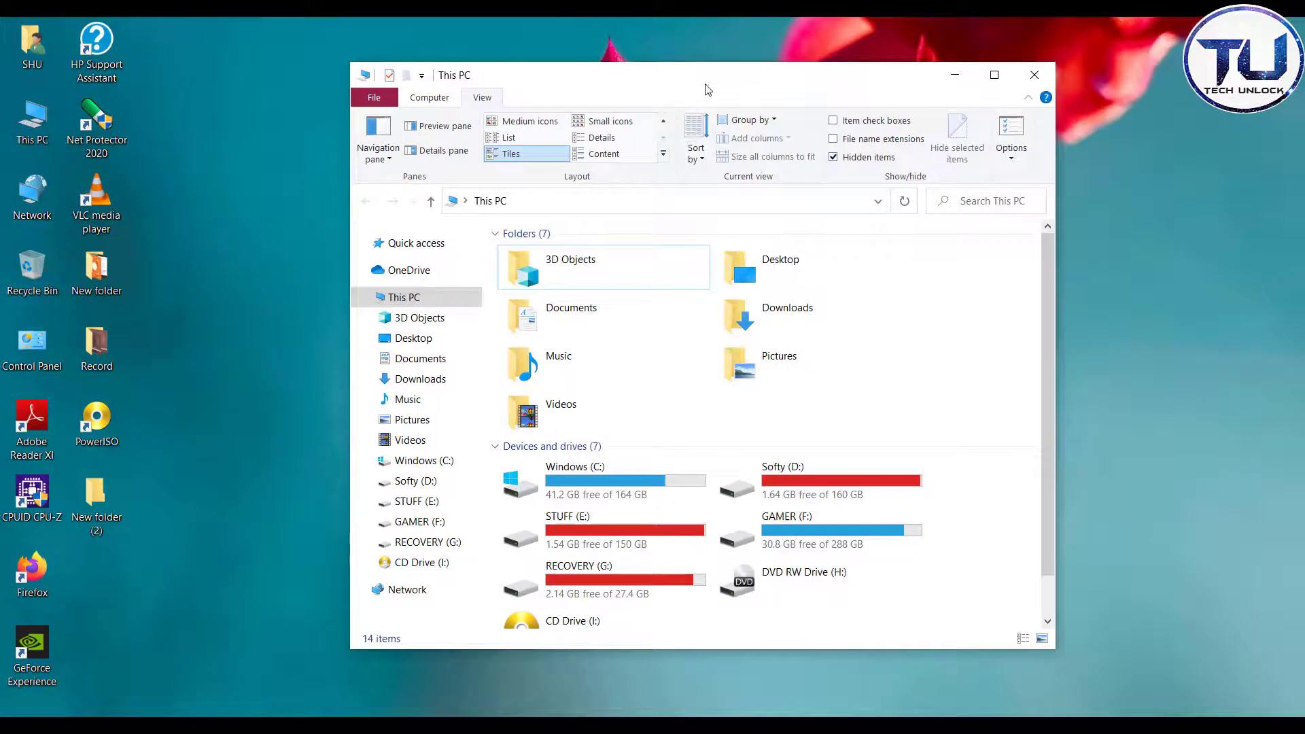
key(alt)
key(Escape)
click(1006, 160)
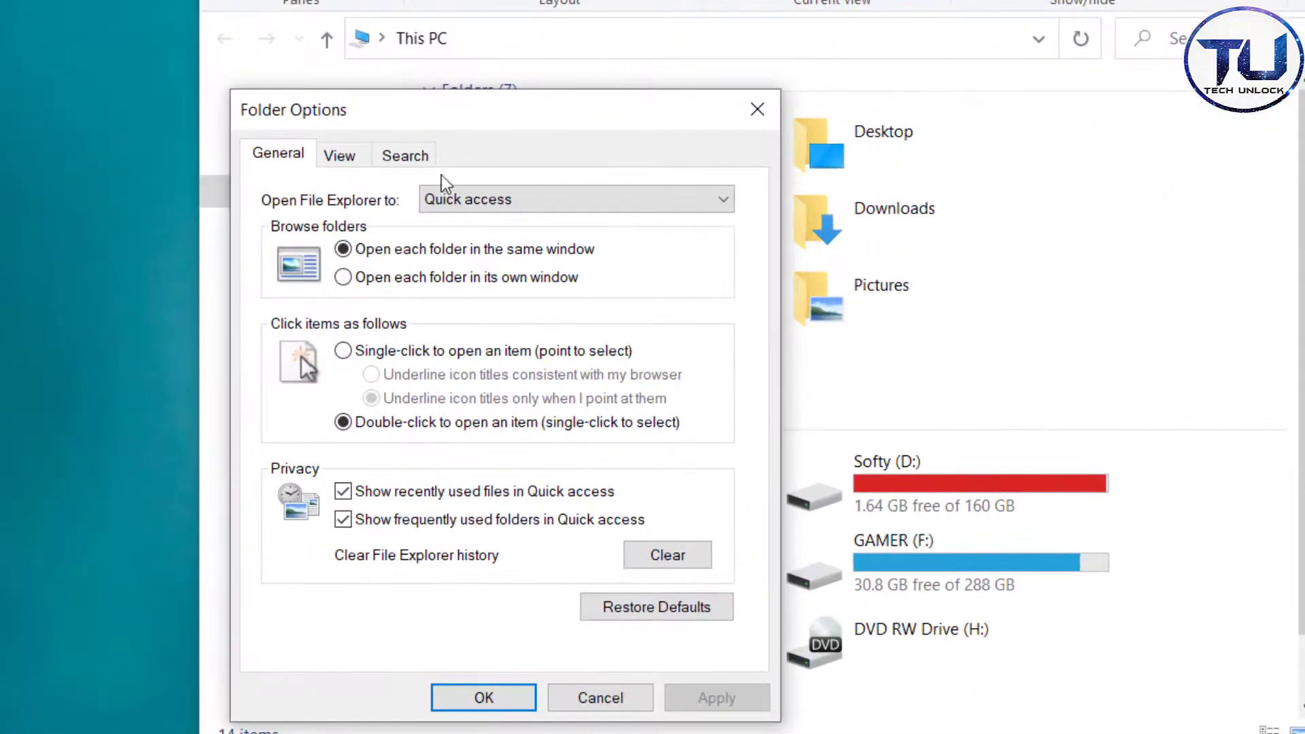
click(343, 156)
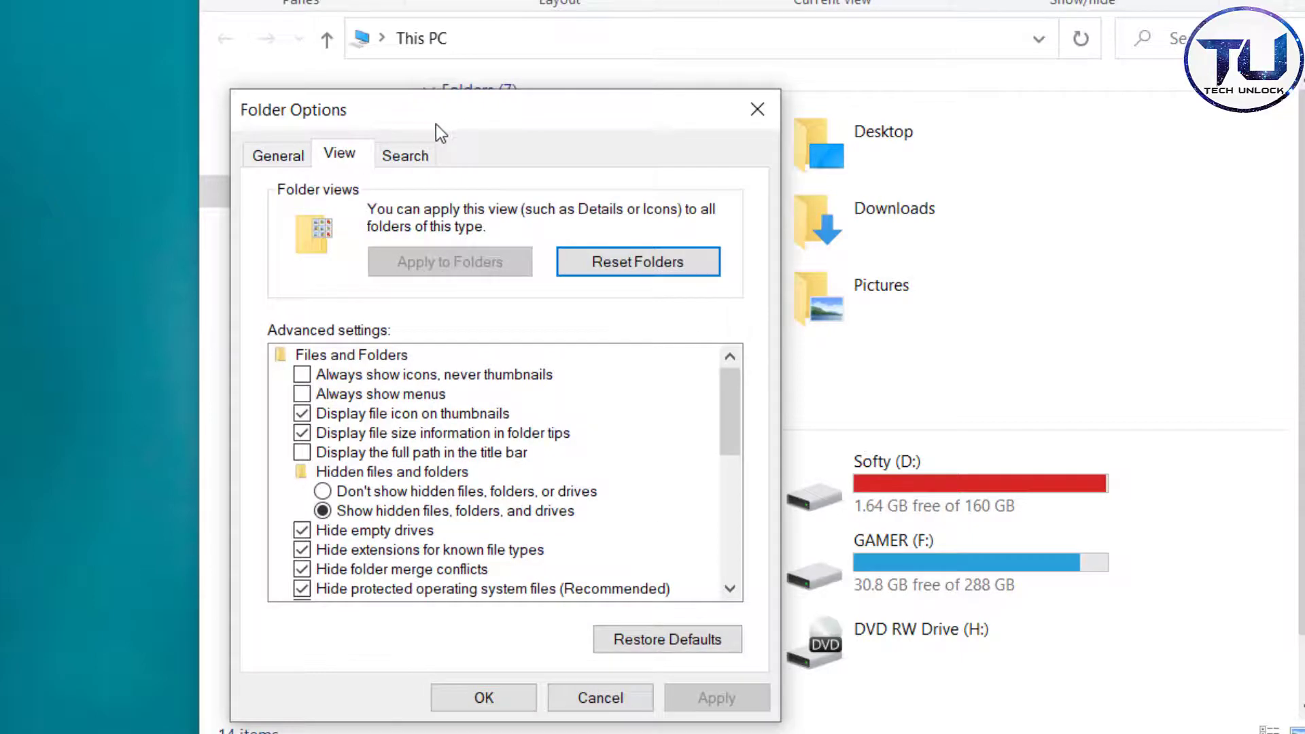
drag(383, 115, 609, 26)
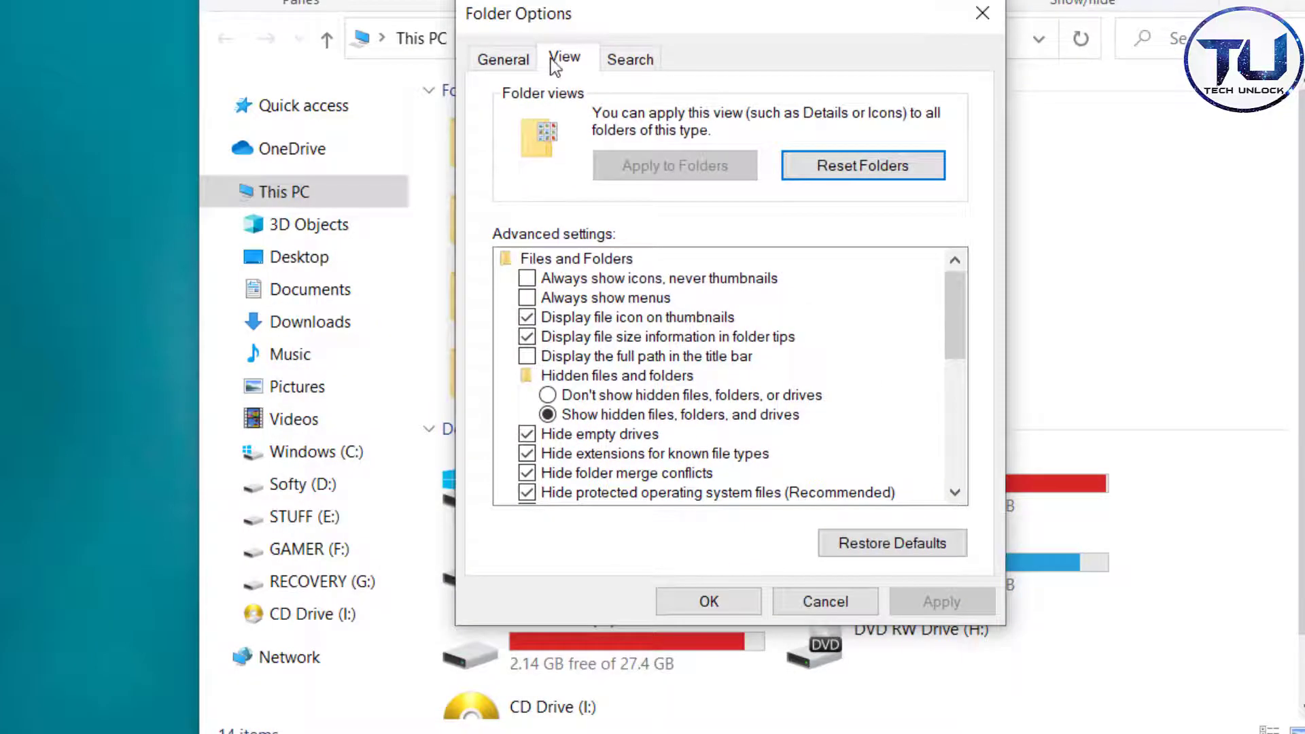
click(593, 395)
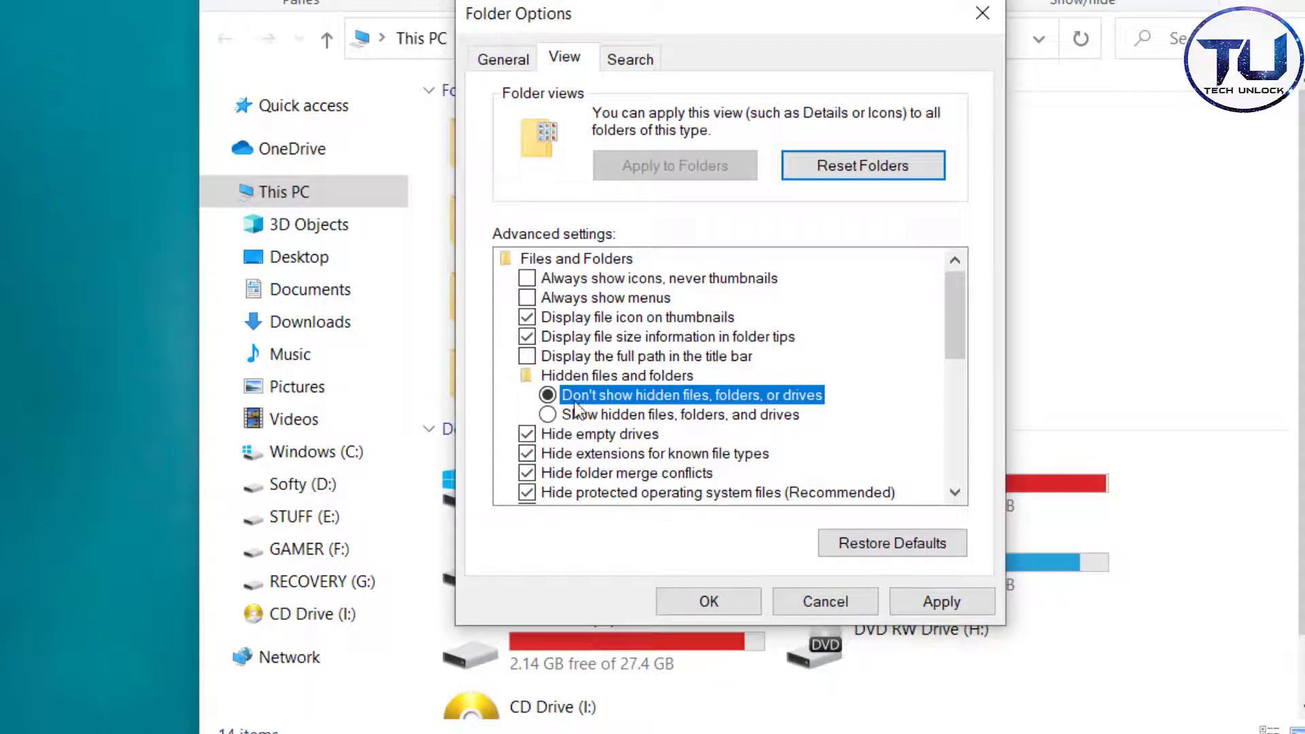
click(936, 605)
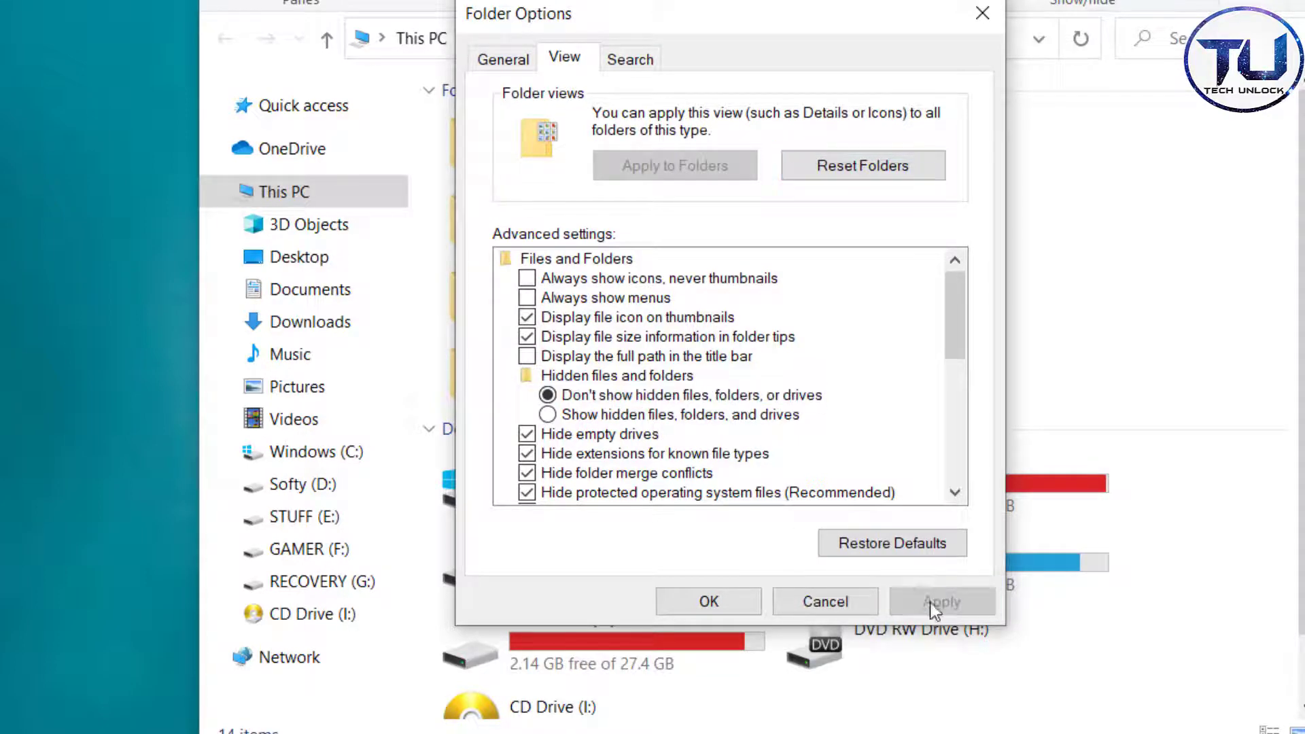
click(695, 609)
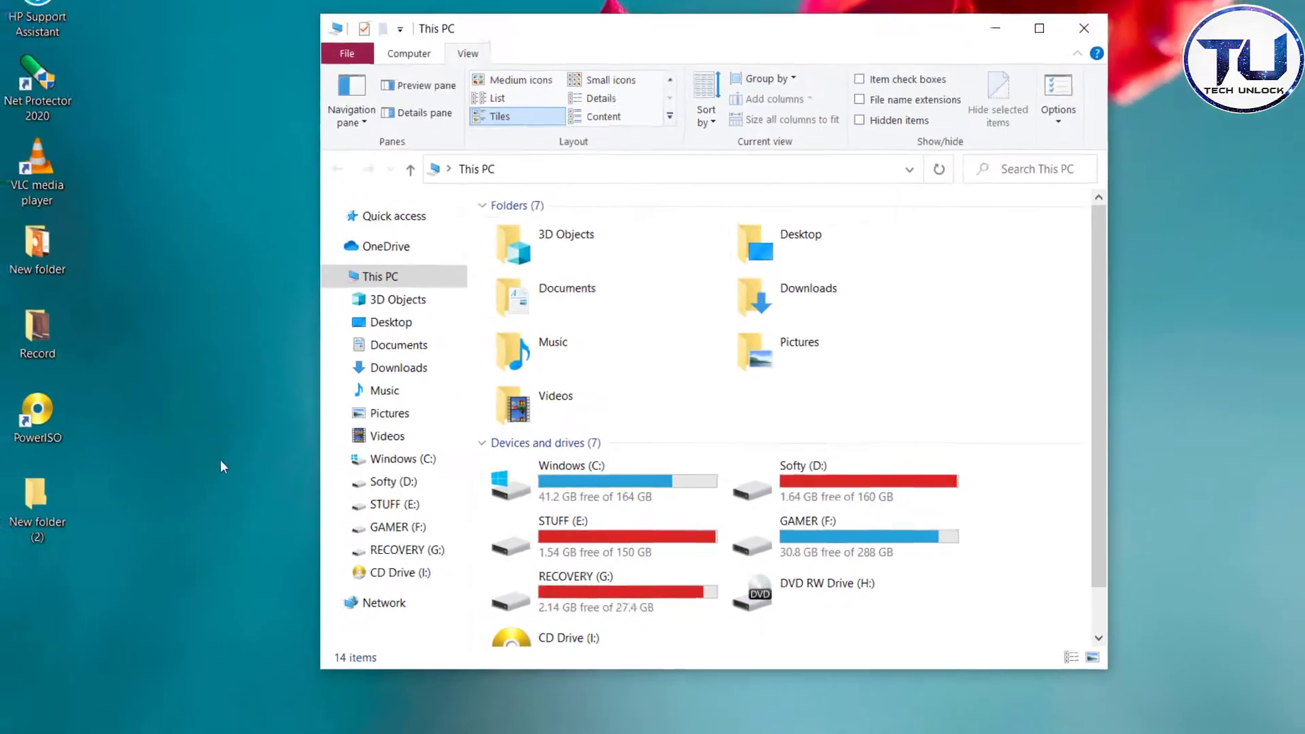
Set the Hidden attribute of New folder (2) again and refresh the desktop
right_click(107, 504)
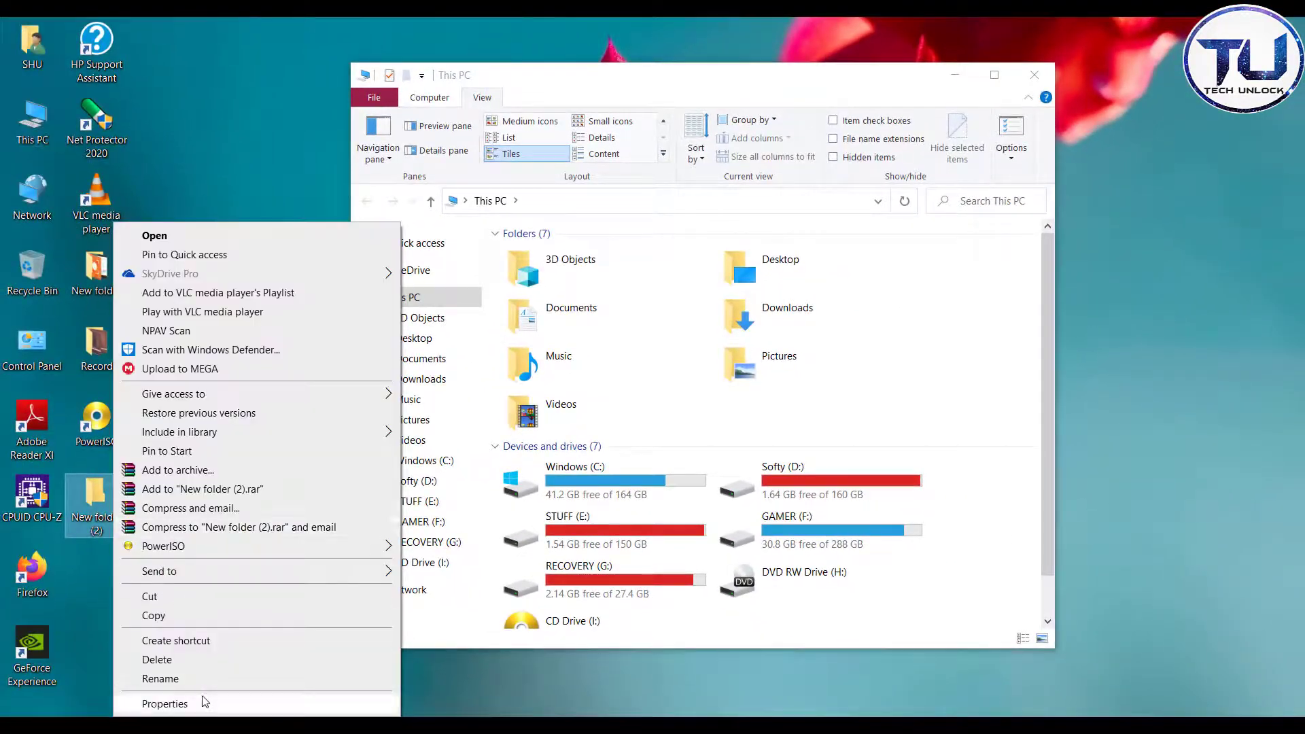
click(202, 701)
click(258, 693)
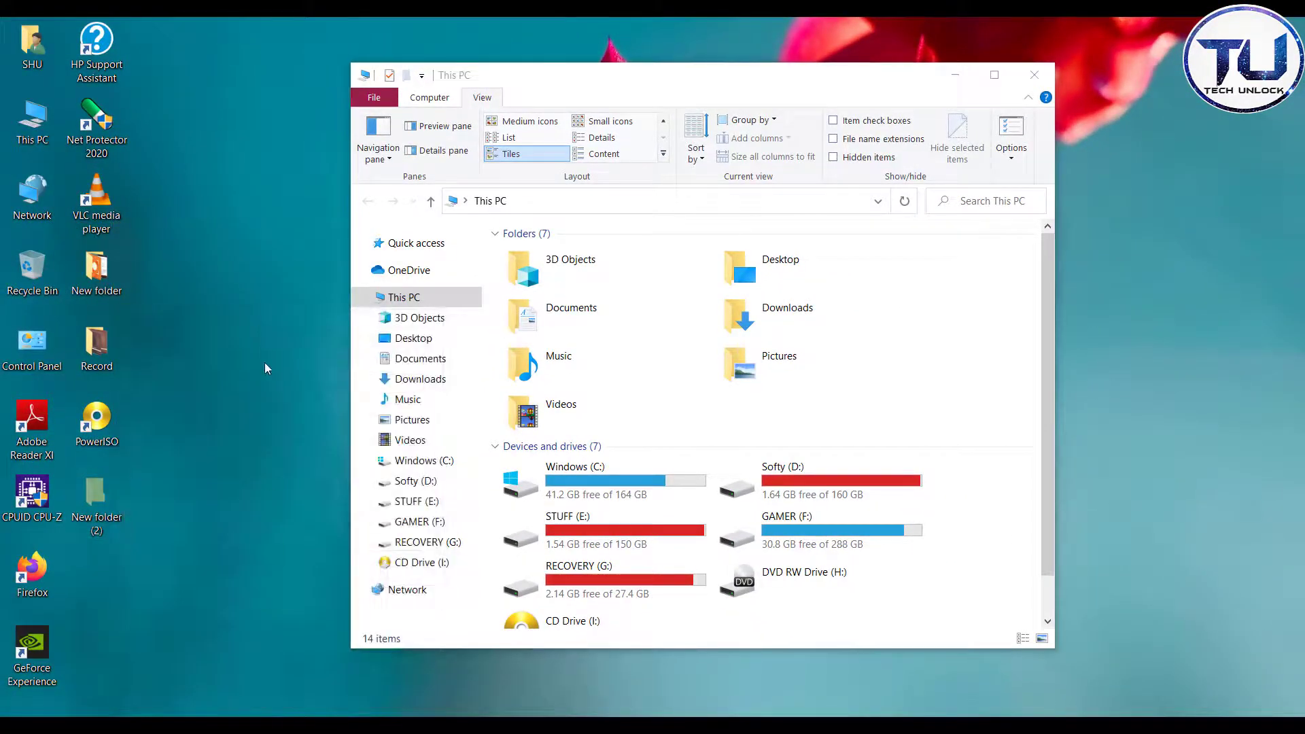
right_click(261, 328)
click(286, 376)
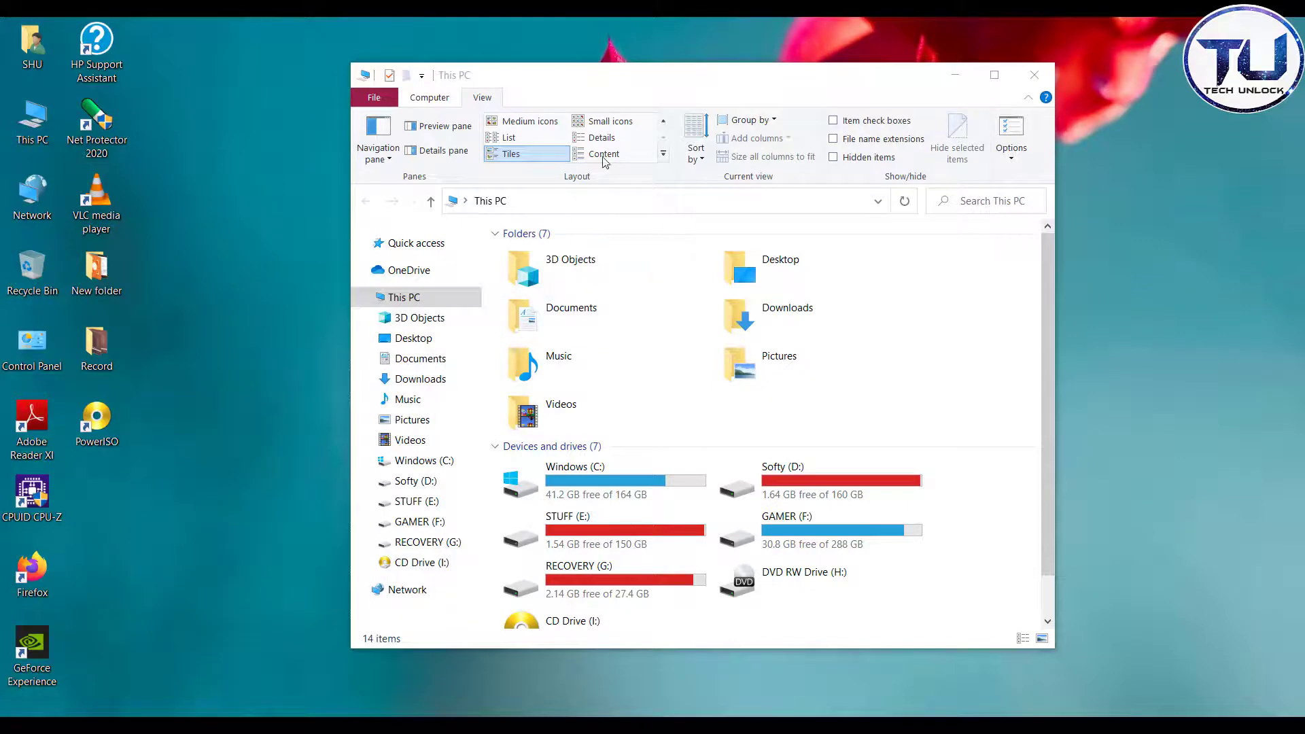
Set Folder Options to "Show hidden files, folders, and drives", refresh the desktop, and minimize the This PC window
click(1011, 159)
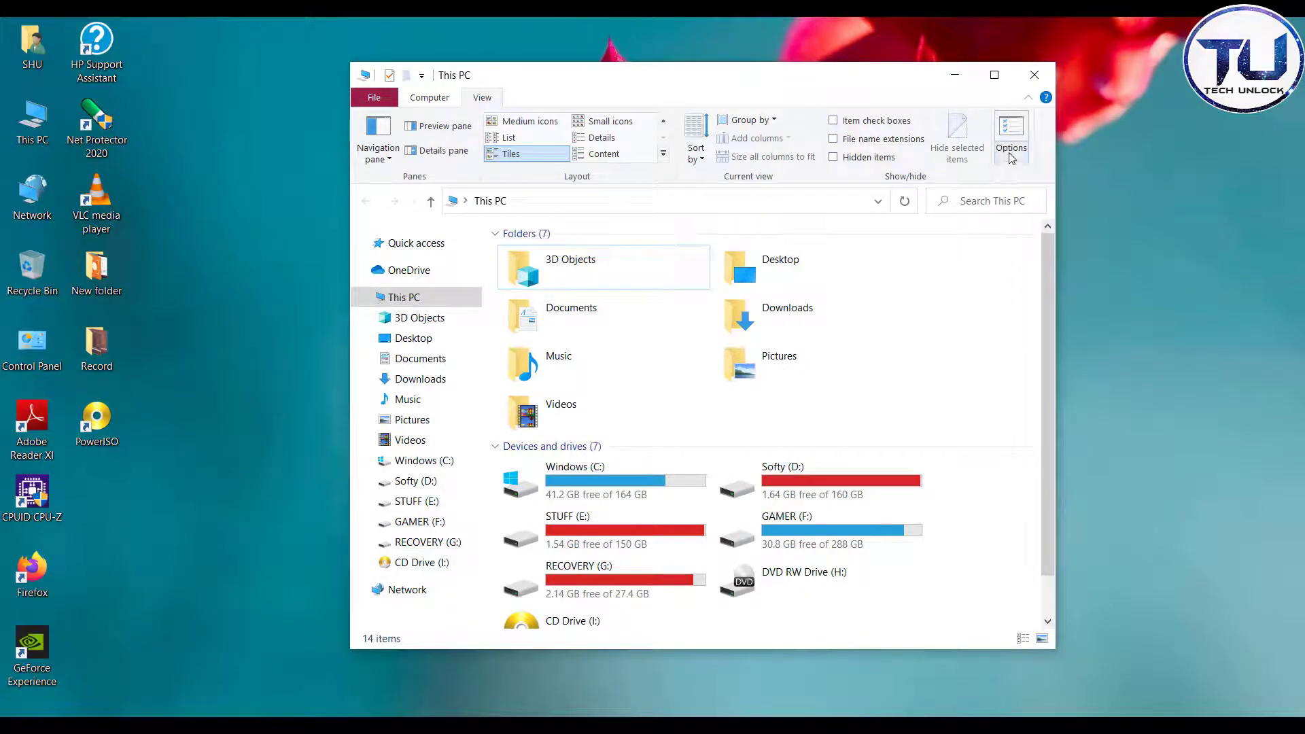
click(1006, 178)
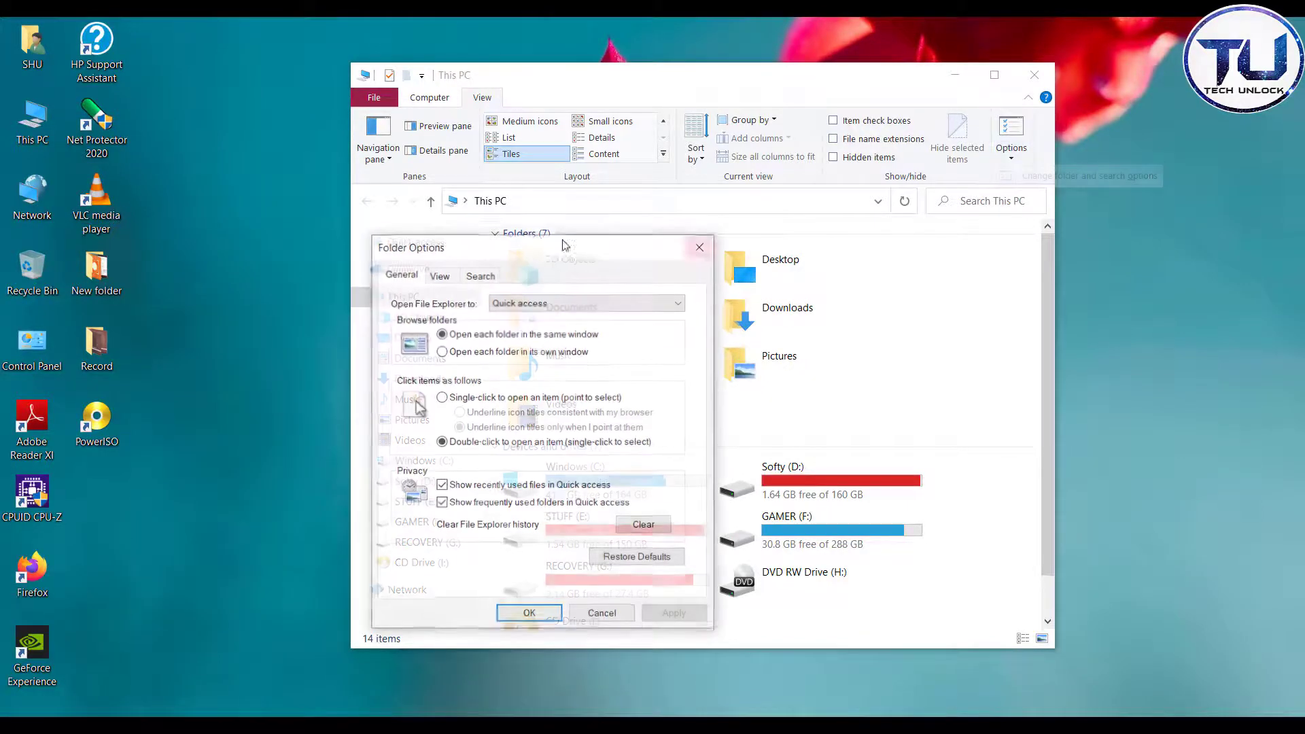
click(438, 275)
click(449, 500)
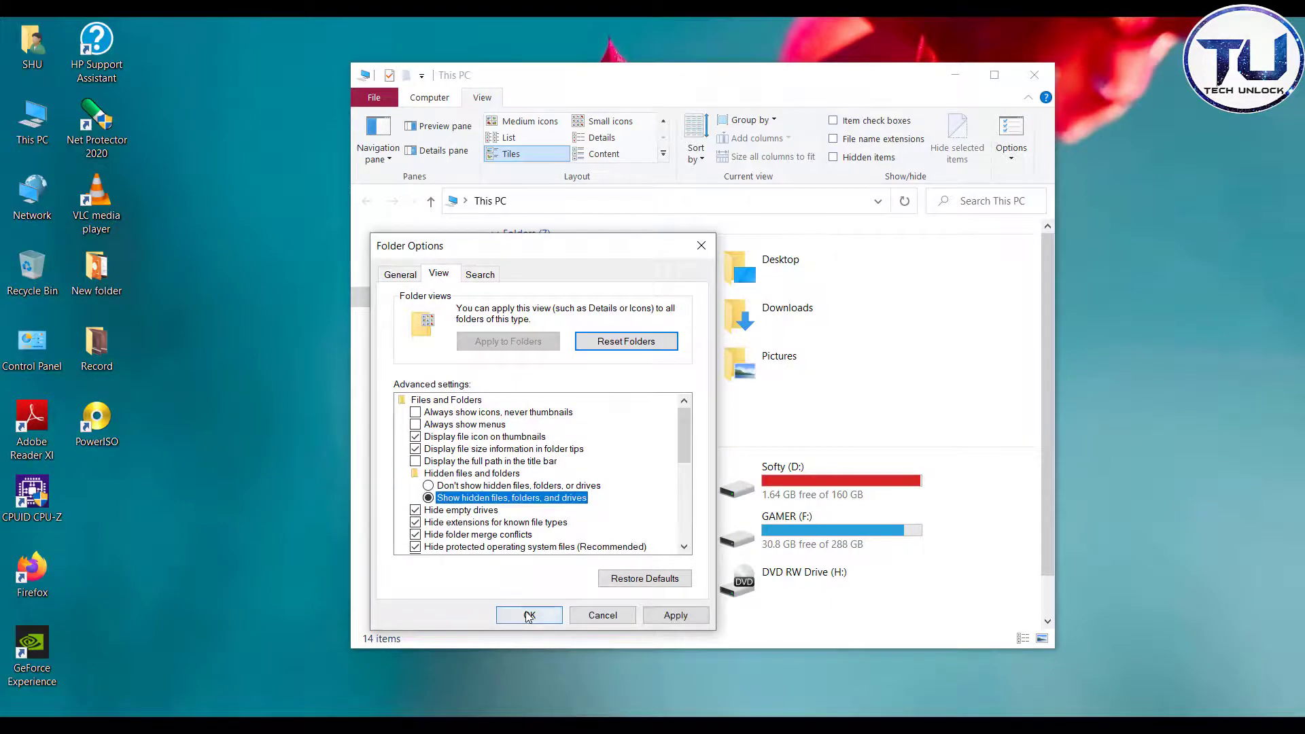
click(527, 615)
right_click(379, 376)
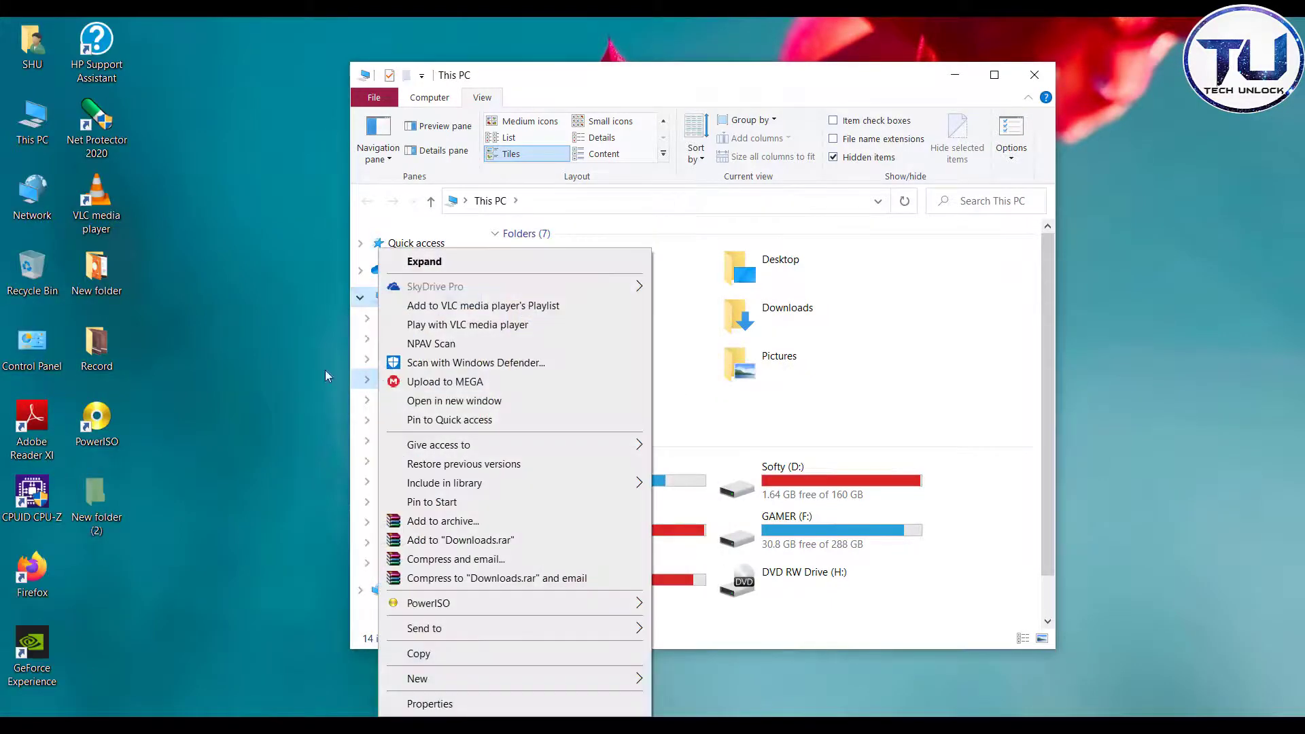
right_click(290, 333)
click(320, 382)
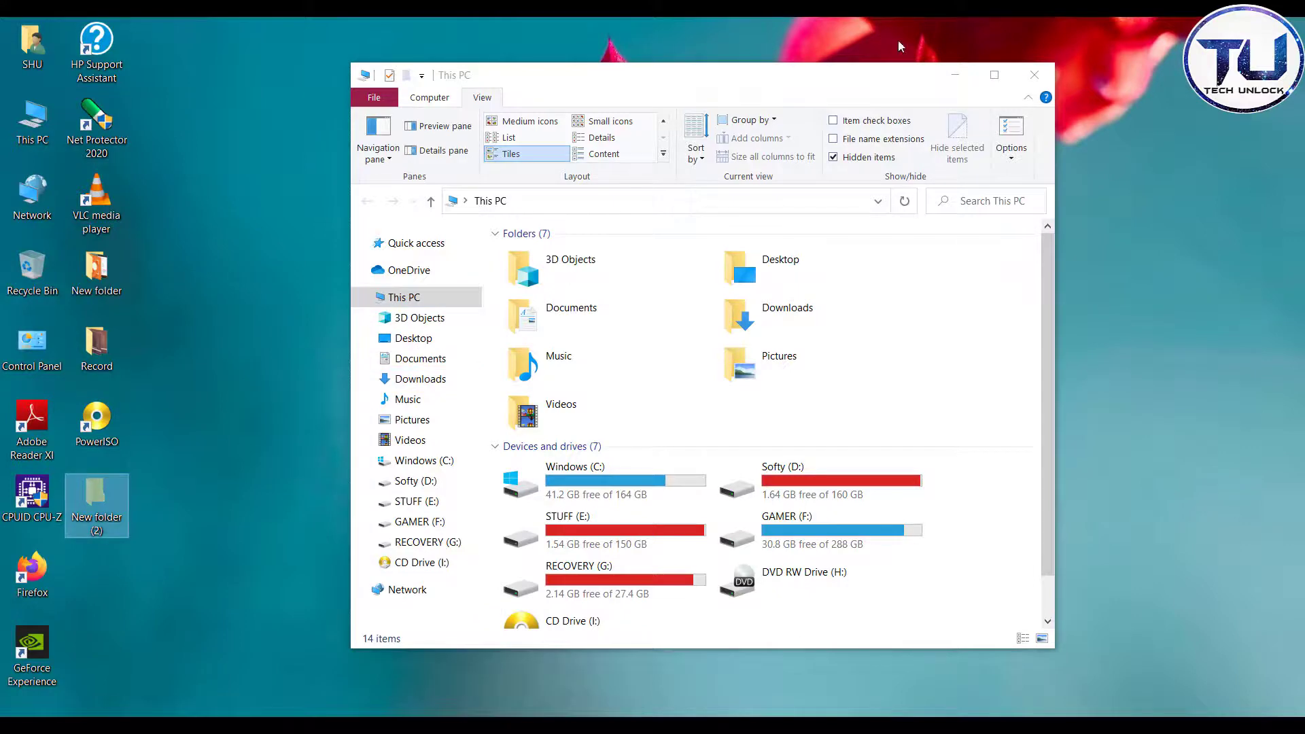
click(955, 75)
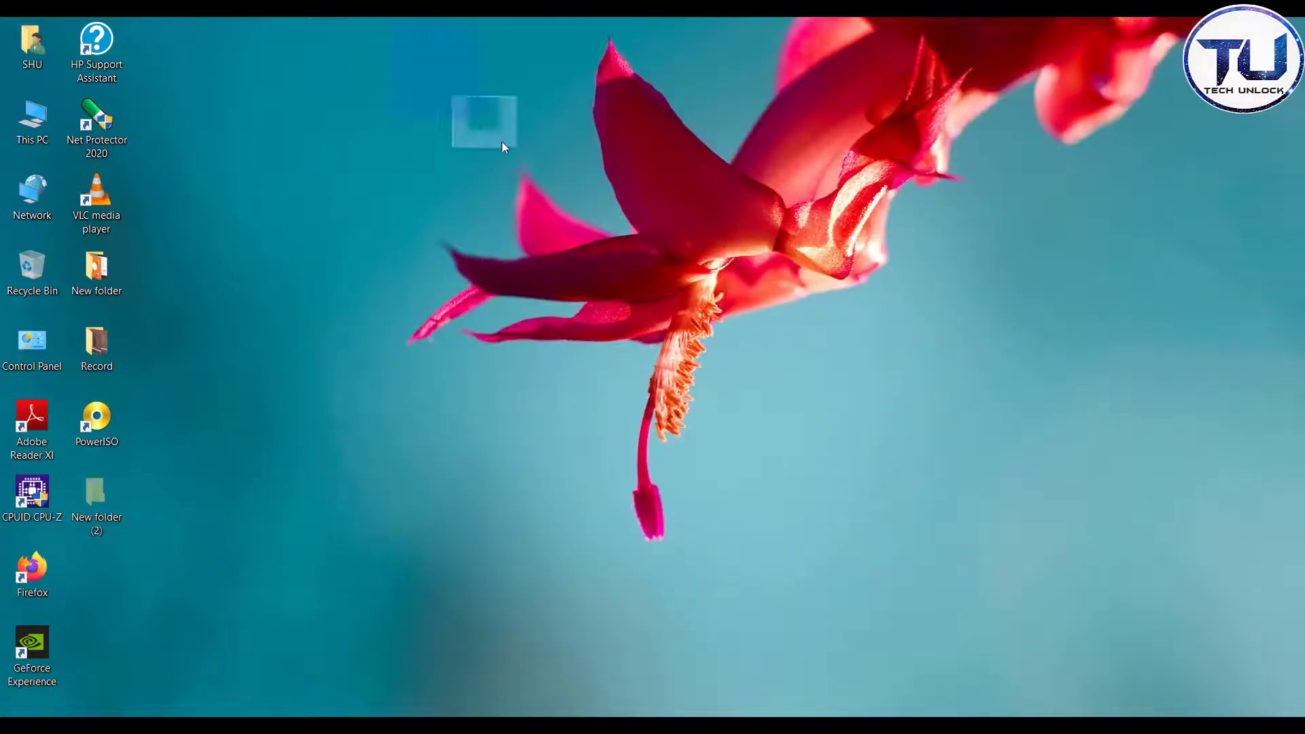
View the properties of the invisible blank-icon folder on the desktop and close them
right_click(497, 125)
click(544, 607)
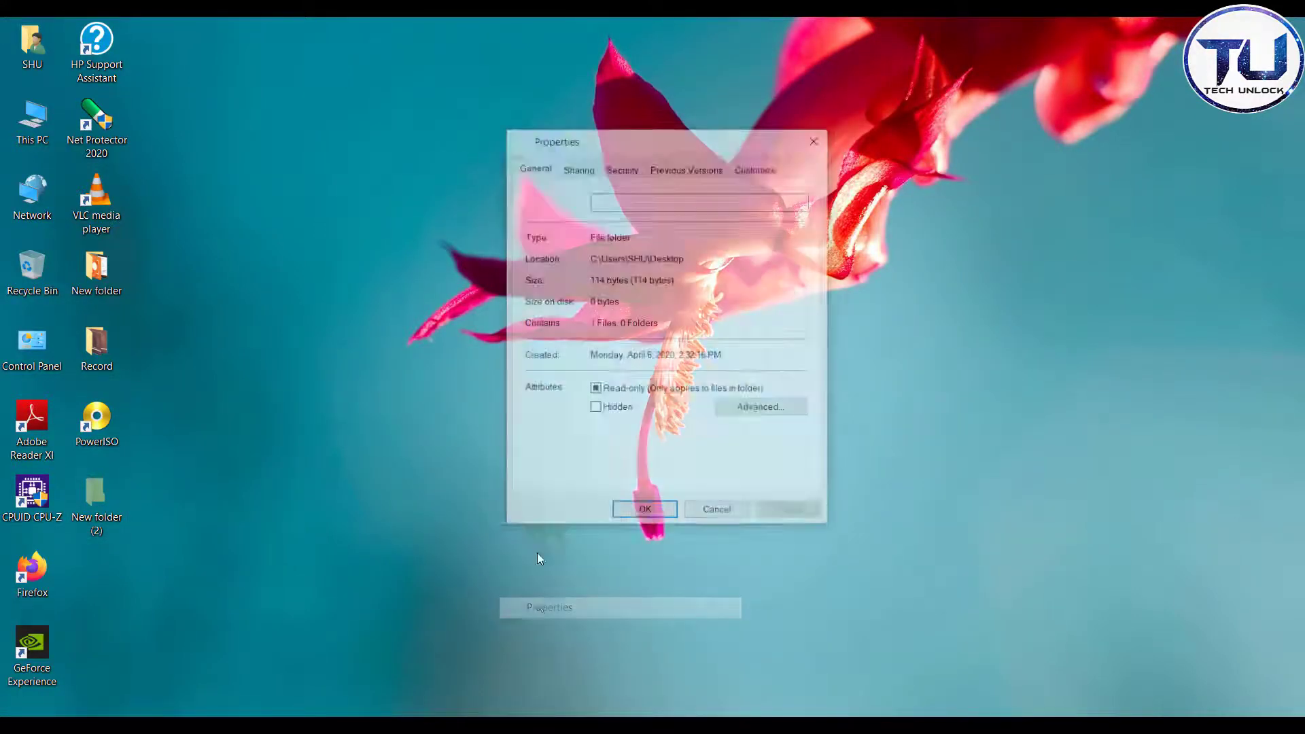
click(816, 138)
Open the invisible desktop folder to check its contents, refresh the view, close it, and refresh the desktop
double_click(486, 107)
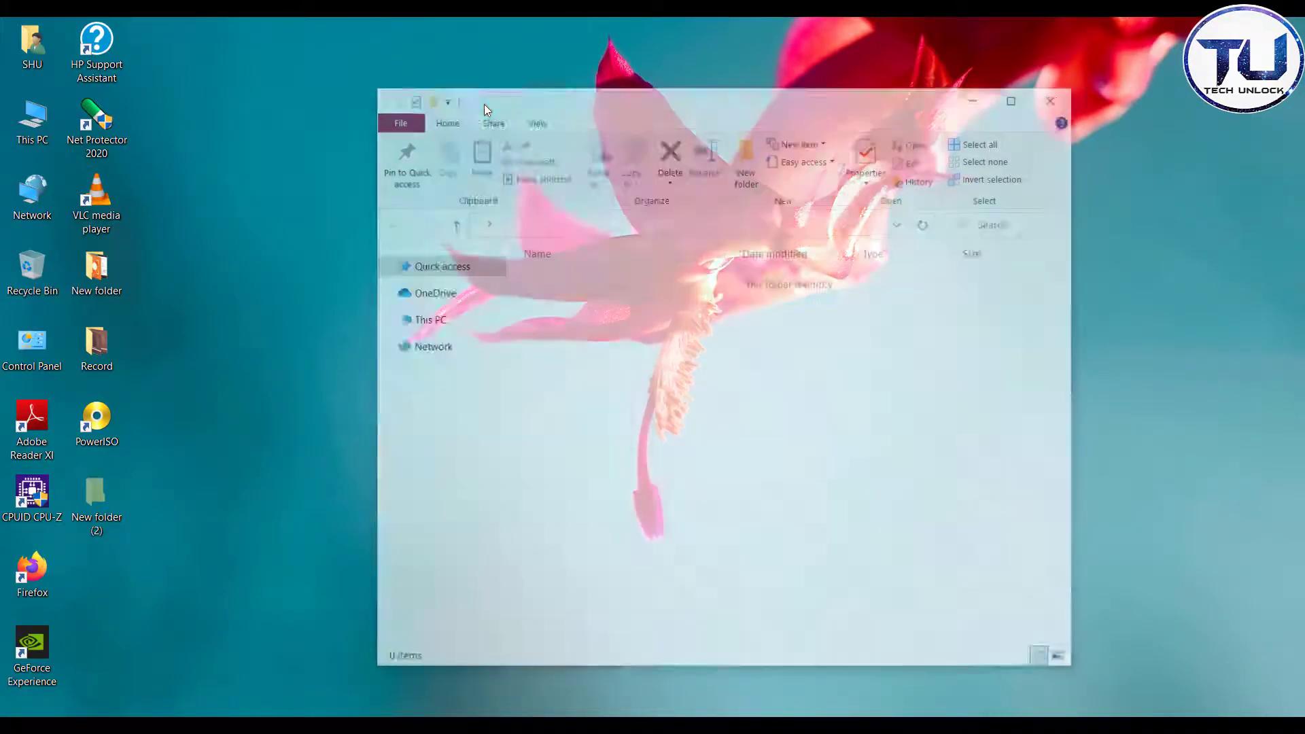
right_click(664, 424)
click(719, 492)
right_click(680, 374)
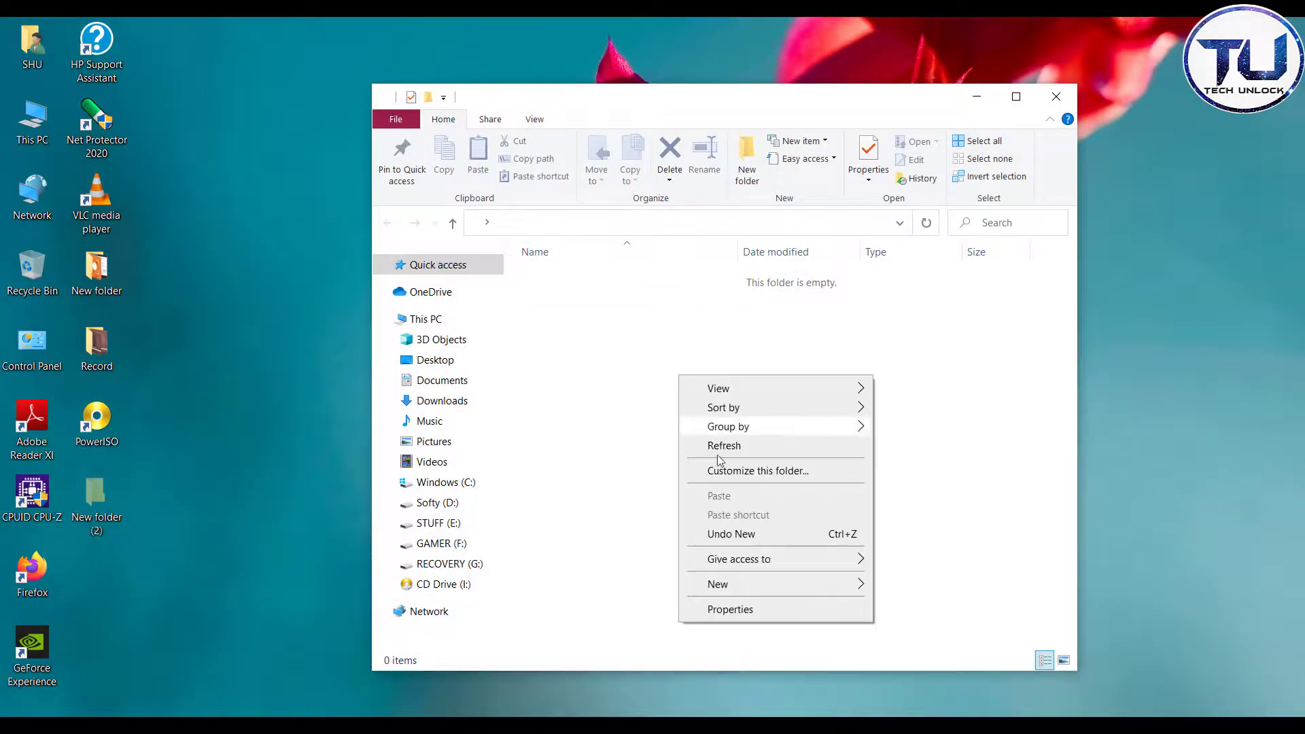
click(717, 446)
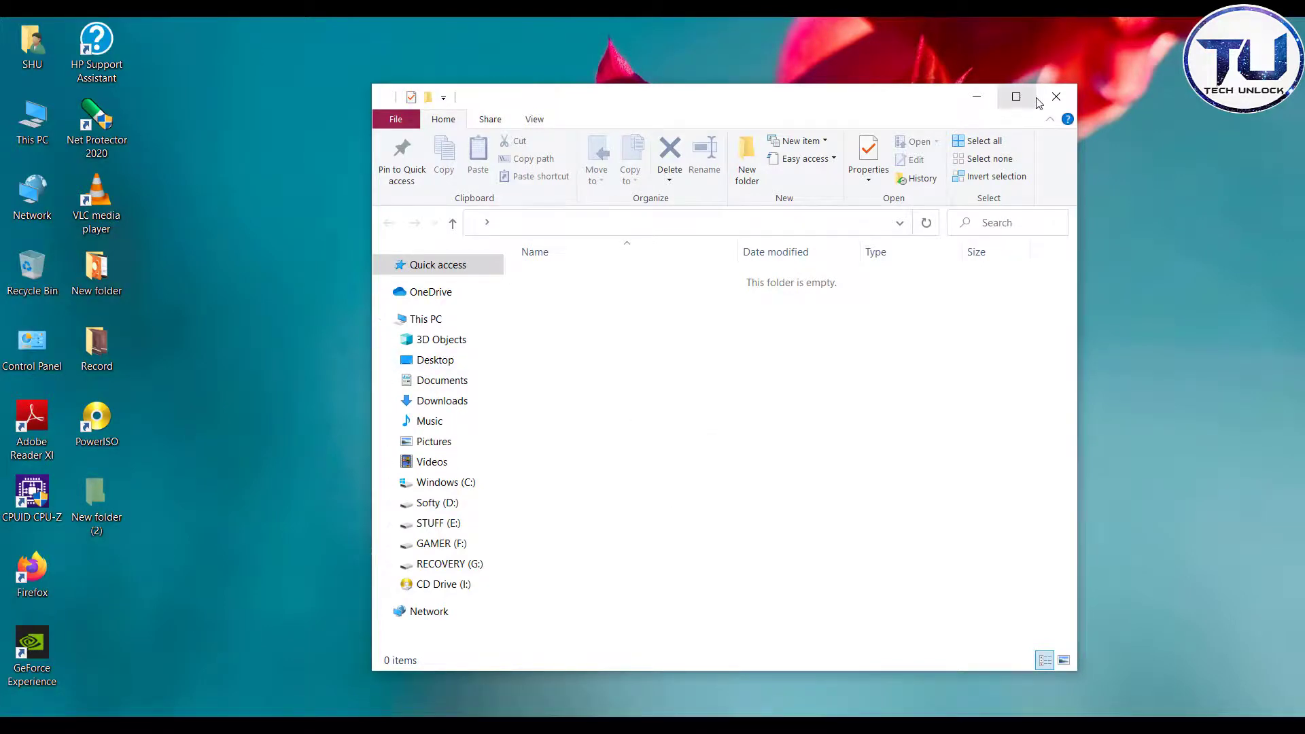
click(1016, 96)
double_click(1118, 24)
click(1054, 96)
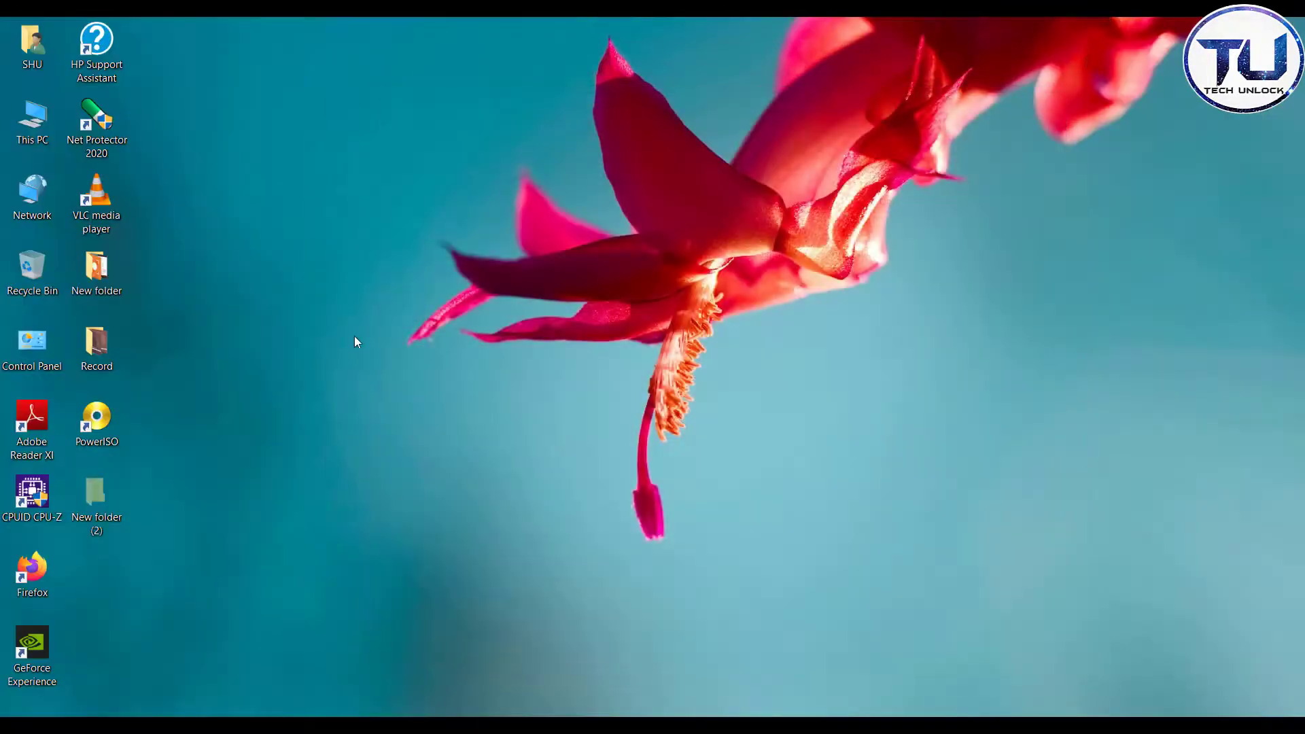
right_click(313, 337)
click(350, 386)
Reopen the invisible desktop folder and create a new folder inside it with the default name
drag(452, 96, 516, 147)
key(super+e)
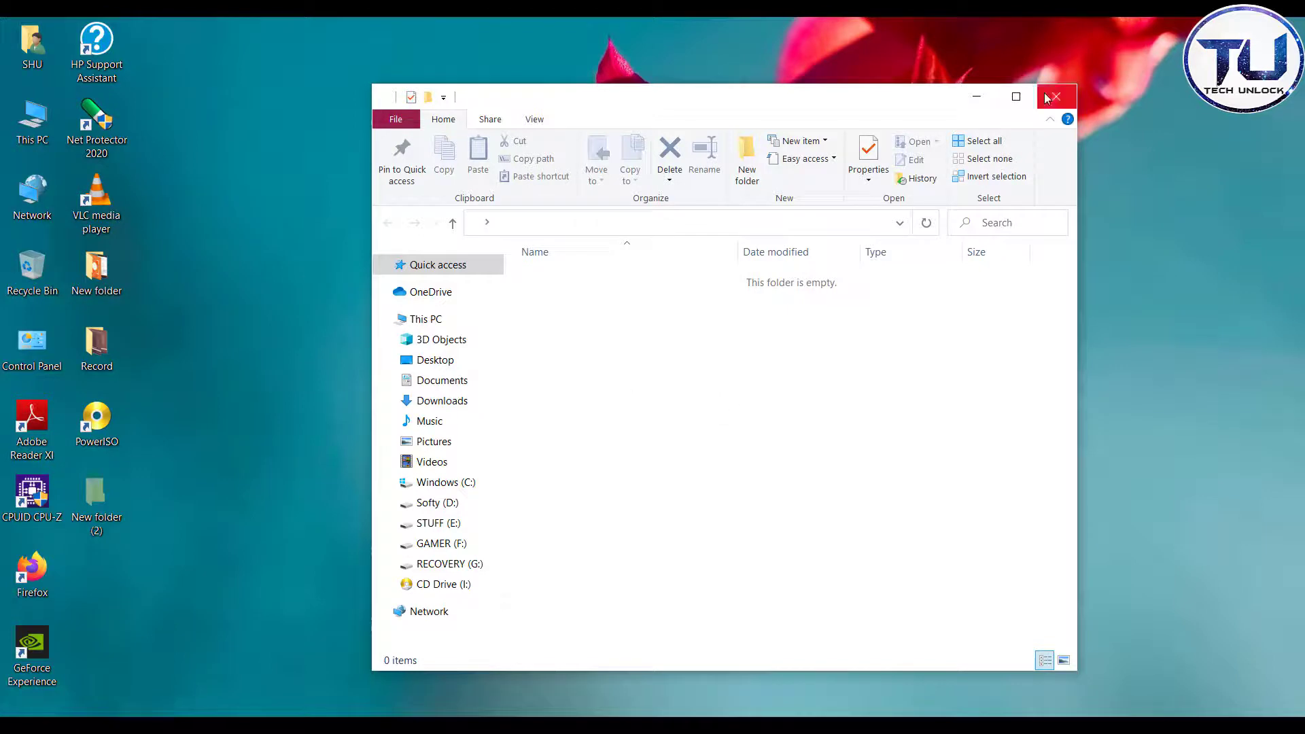
drag(925, 112, 972, 129)
right_click(757, 539)
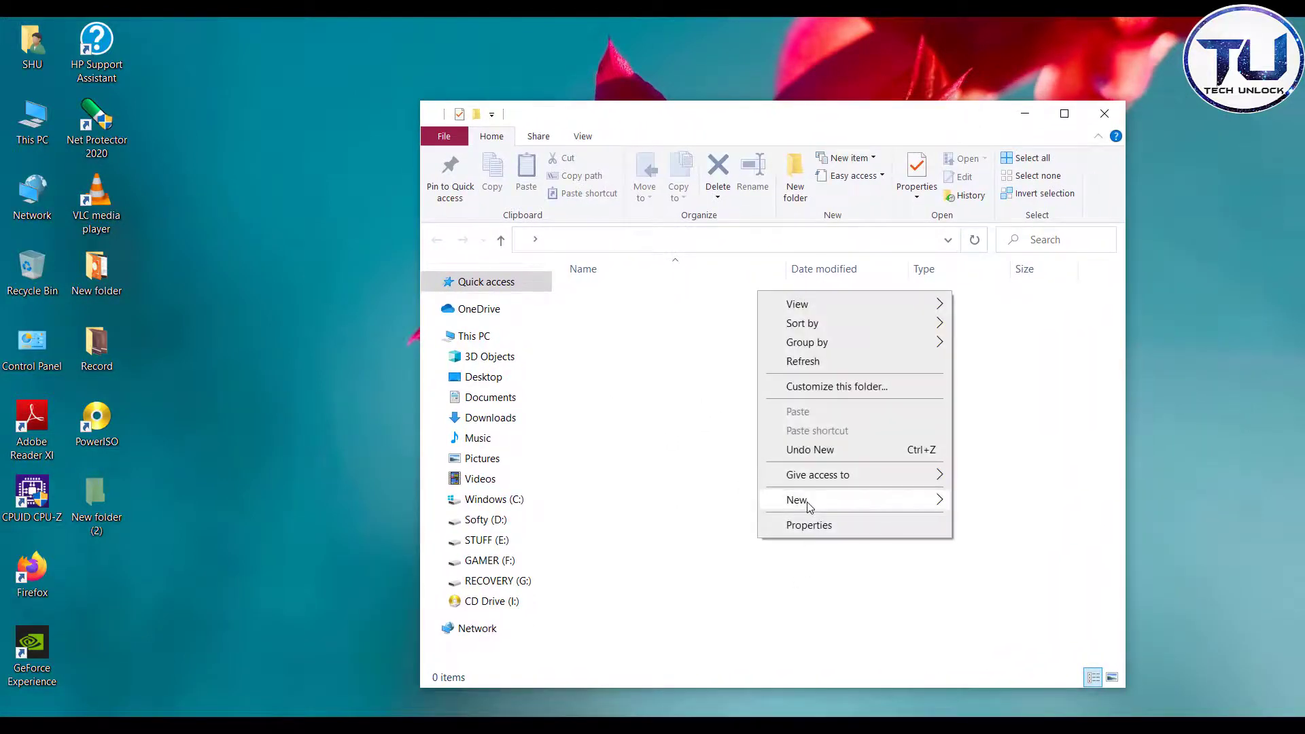
mouse_move(806, 501)
click(978, 501)
click(695, 291)
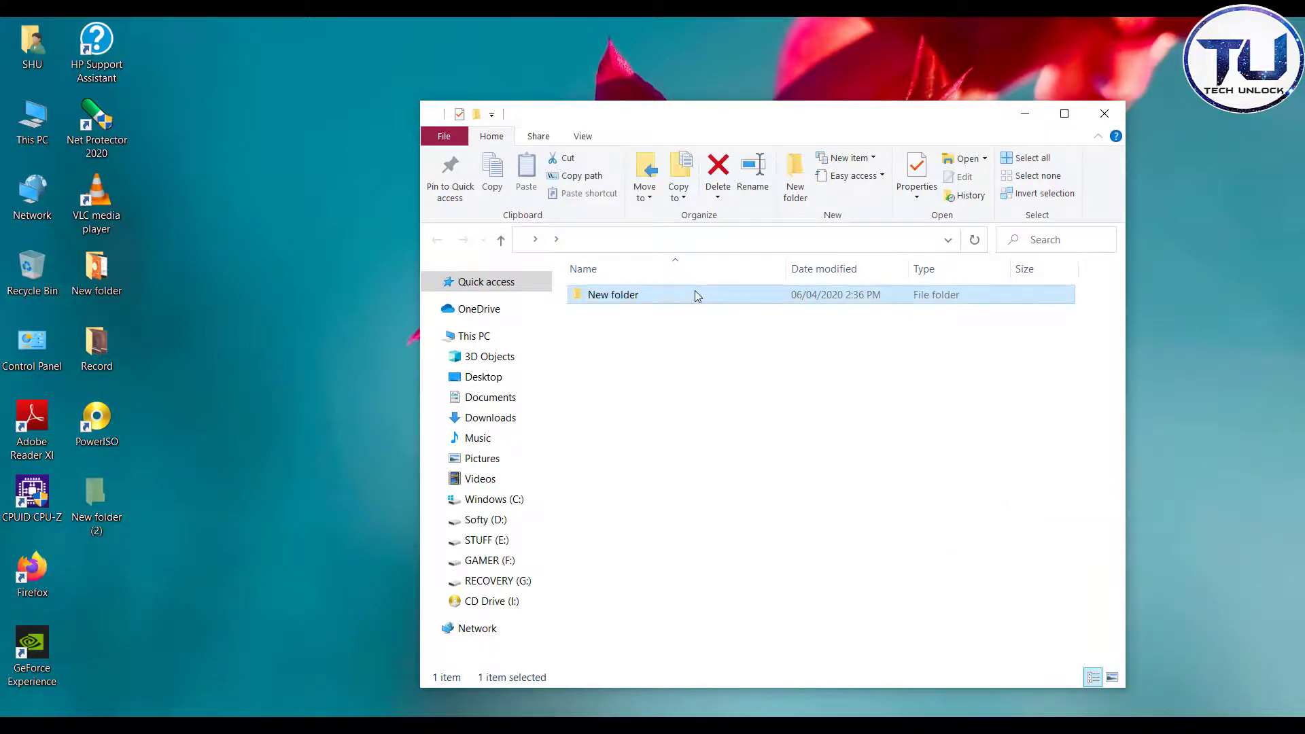
Set the Hidden attribute of New folder inside the invisible folder and refresh the folder view
right_click(695, 291)
click(739, 704)
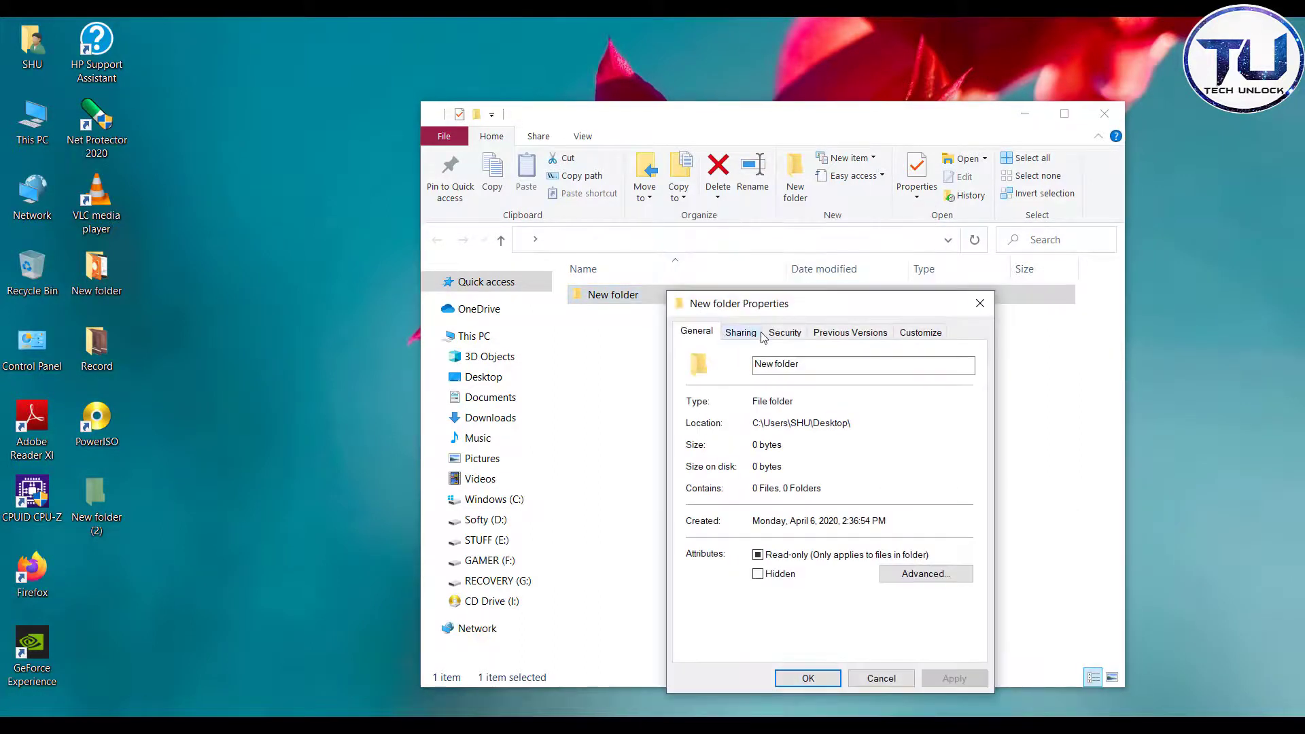
click(777, 579)
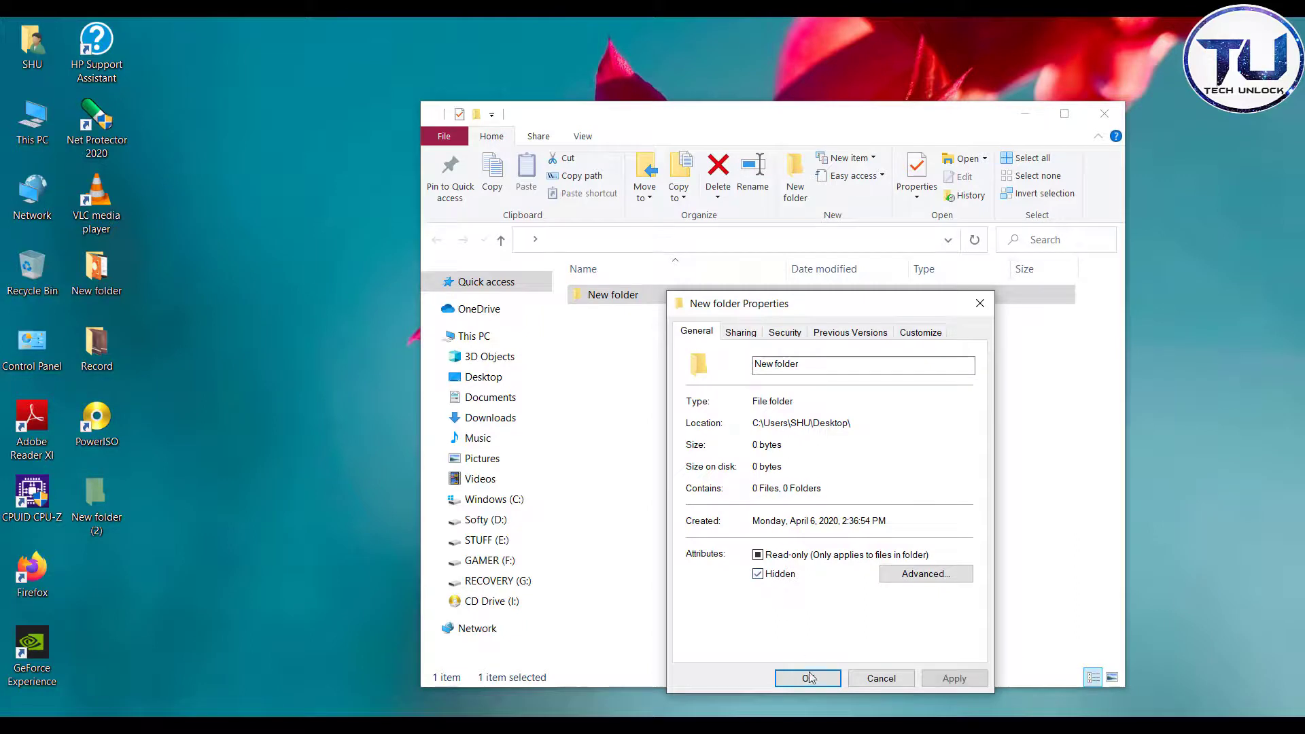
click(808, 679)
right_click(648, 347)
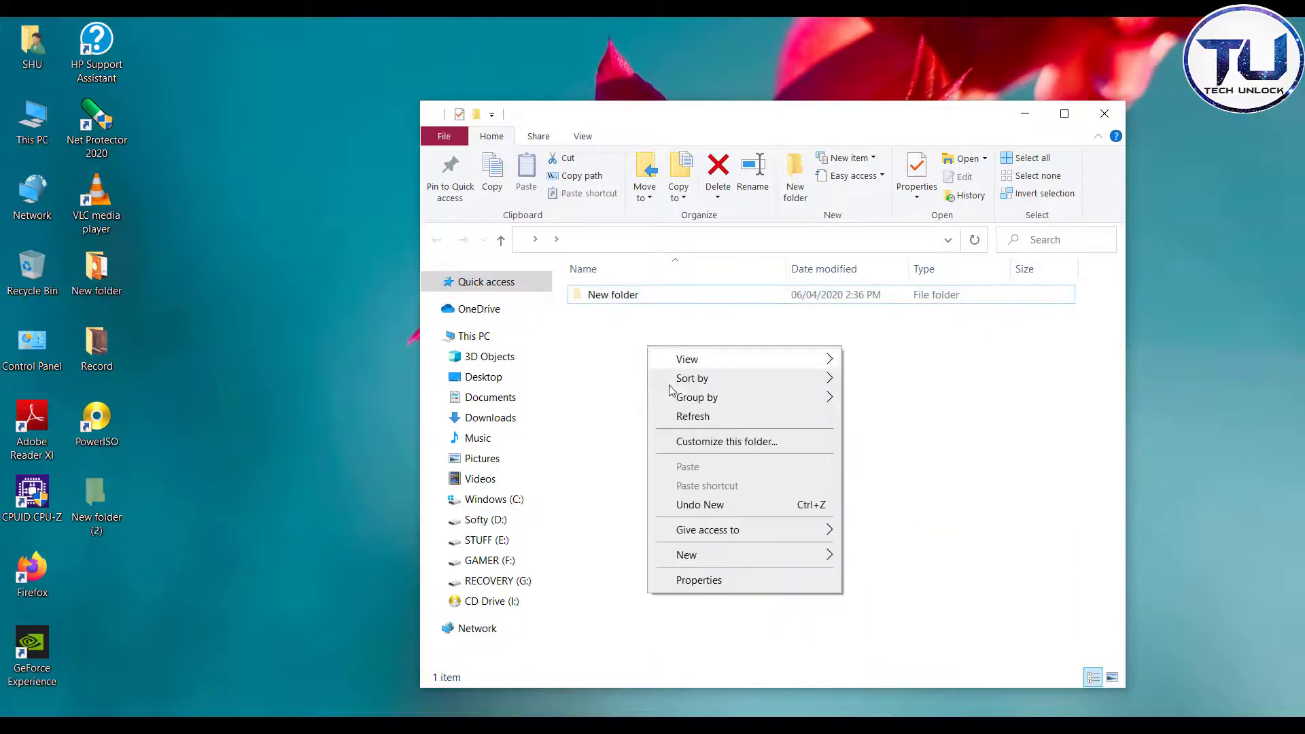
click(690, 416)
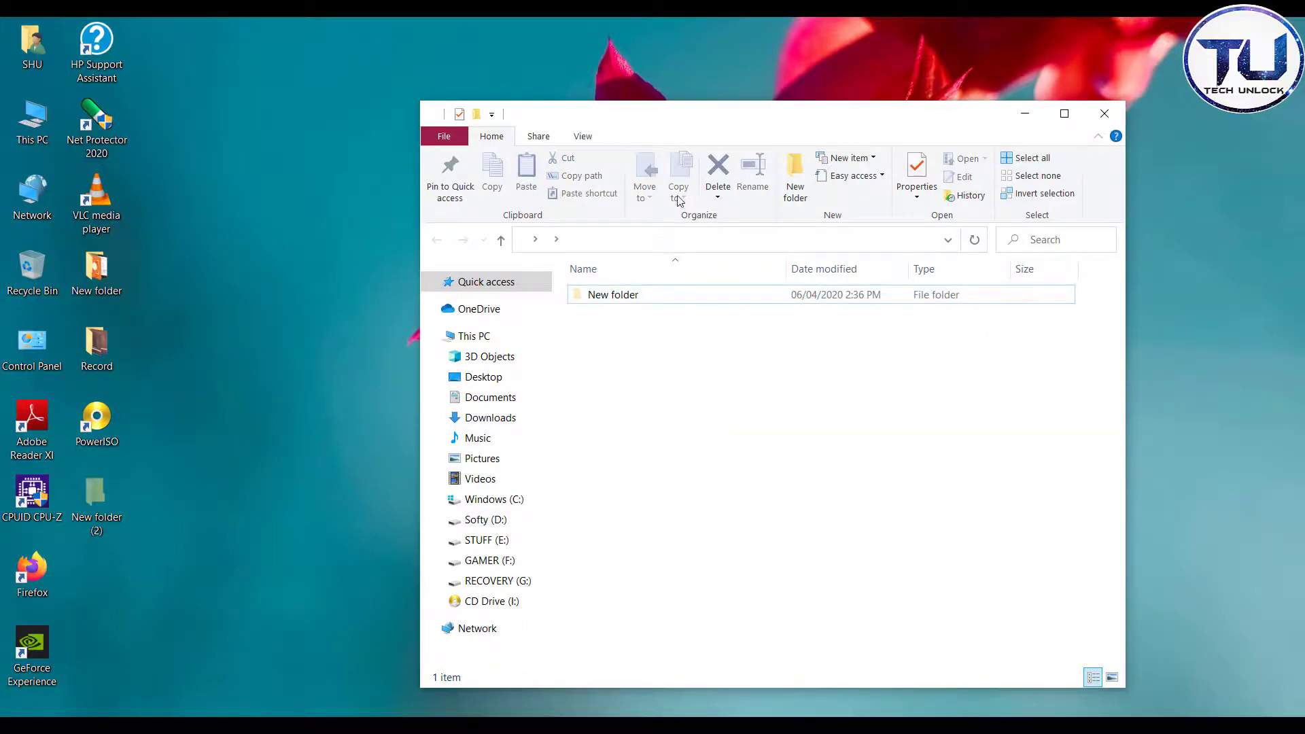
Turn off the display of hidden items, refresh the invisible folder's view, and close its window
click(582, 136)
click(903, 196)
right_click(584, 380)
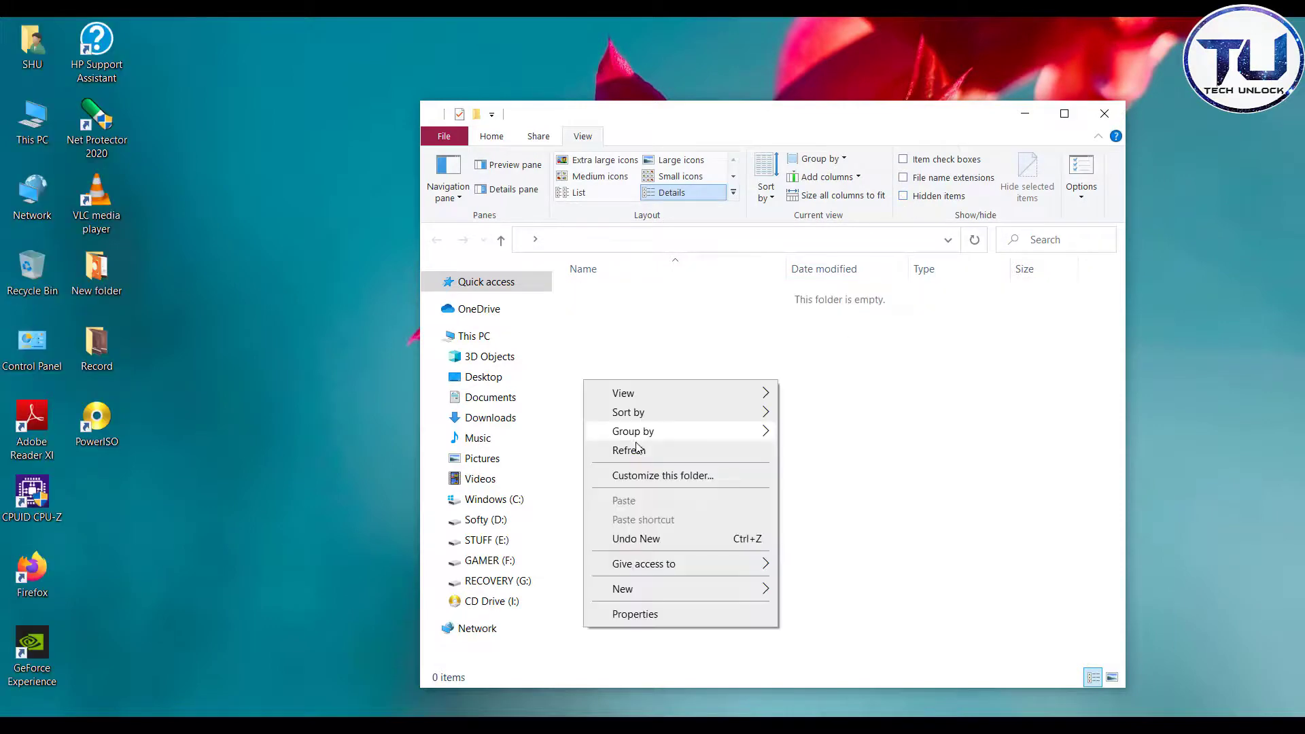
click(637, 449)
click(1105, 114)
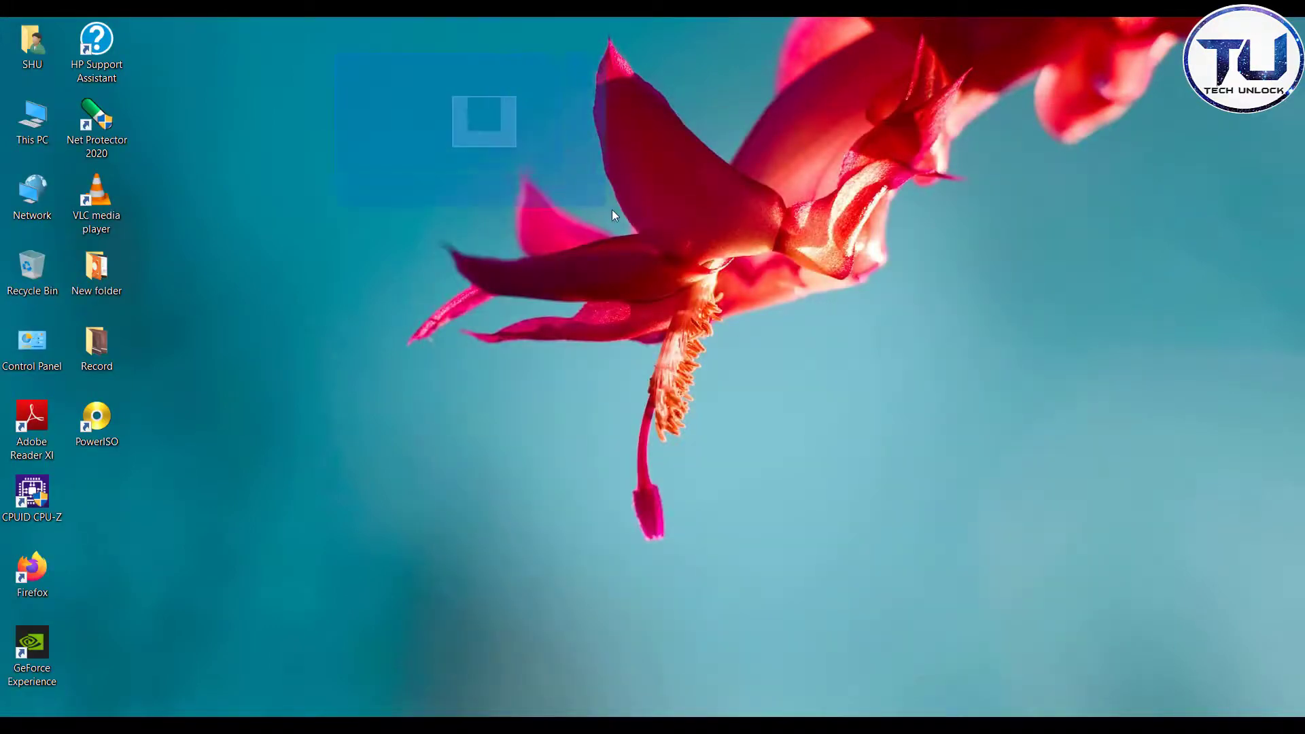
Reopen the invisible desktop folder and turn the display of hidden items back on to show its subfolder
key(super+e)
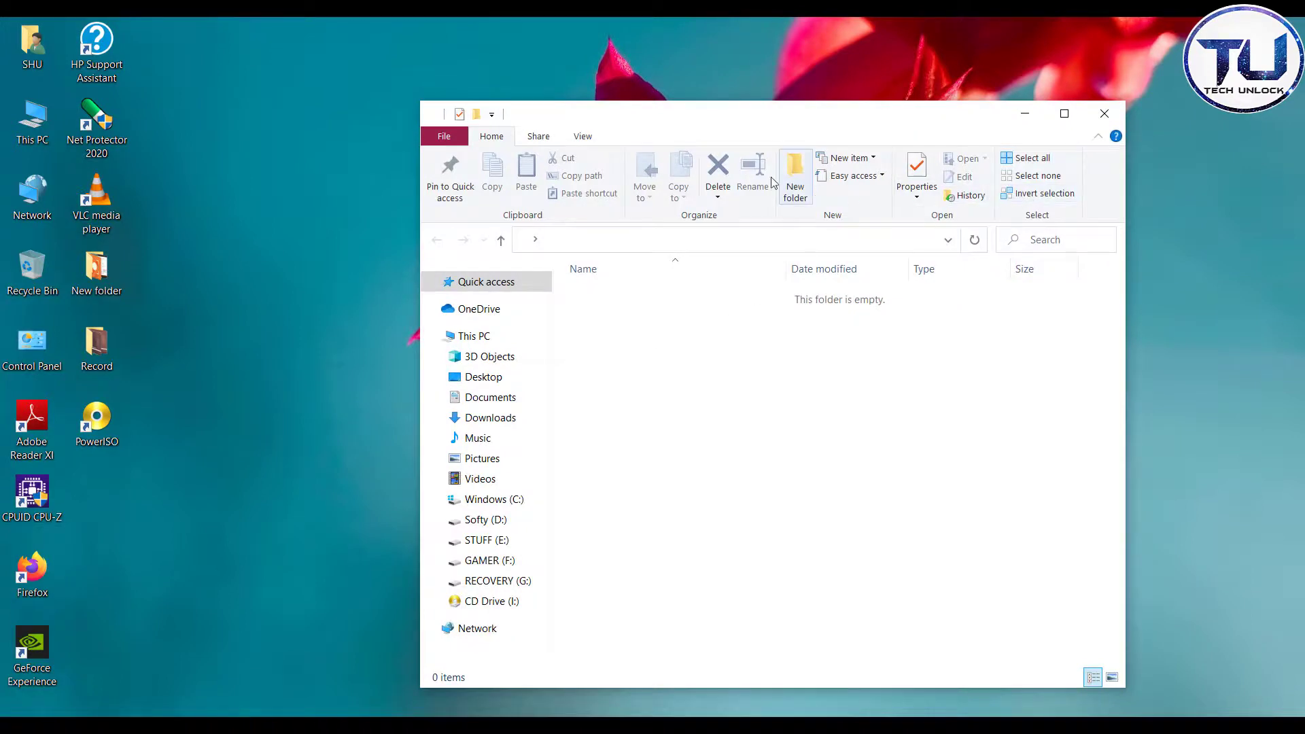
click(583, 138)
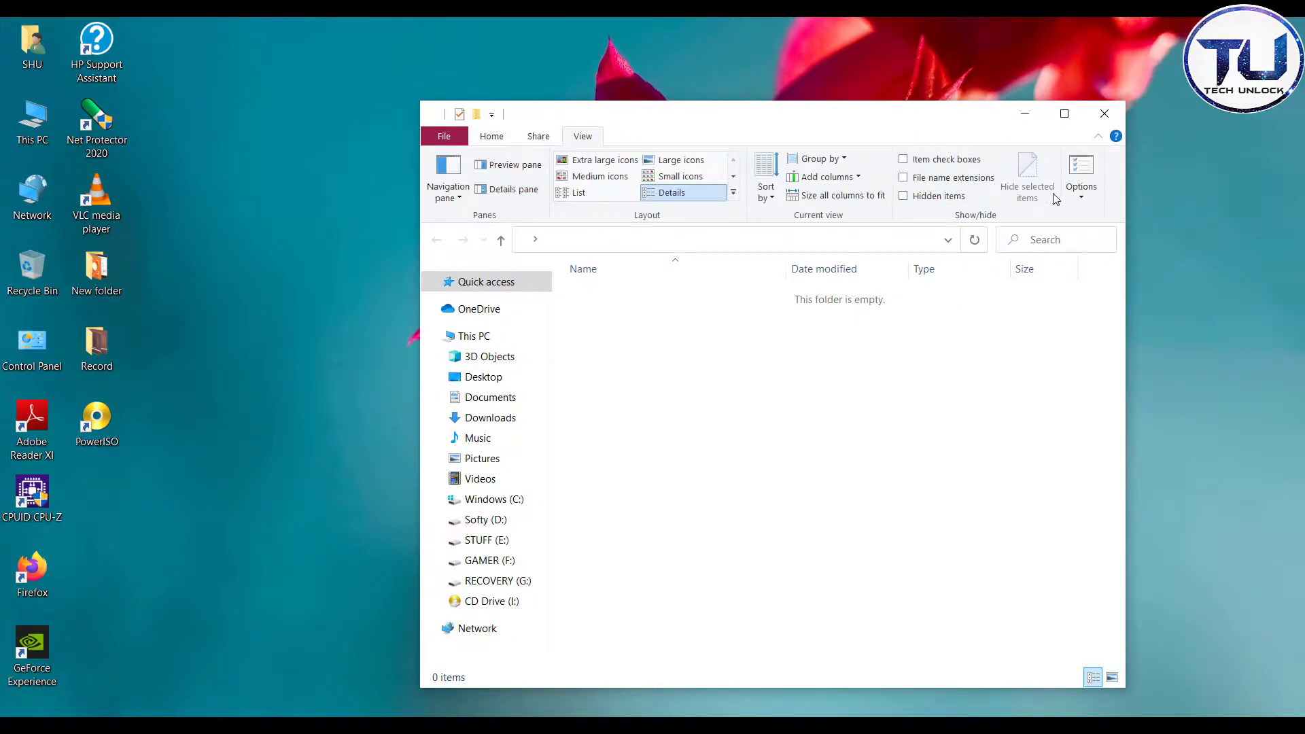
click(923, 197)
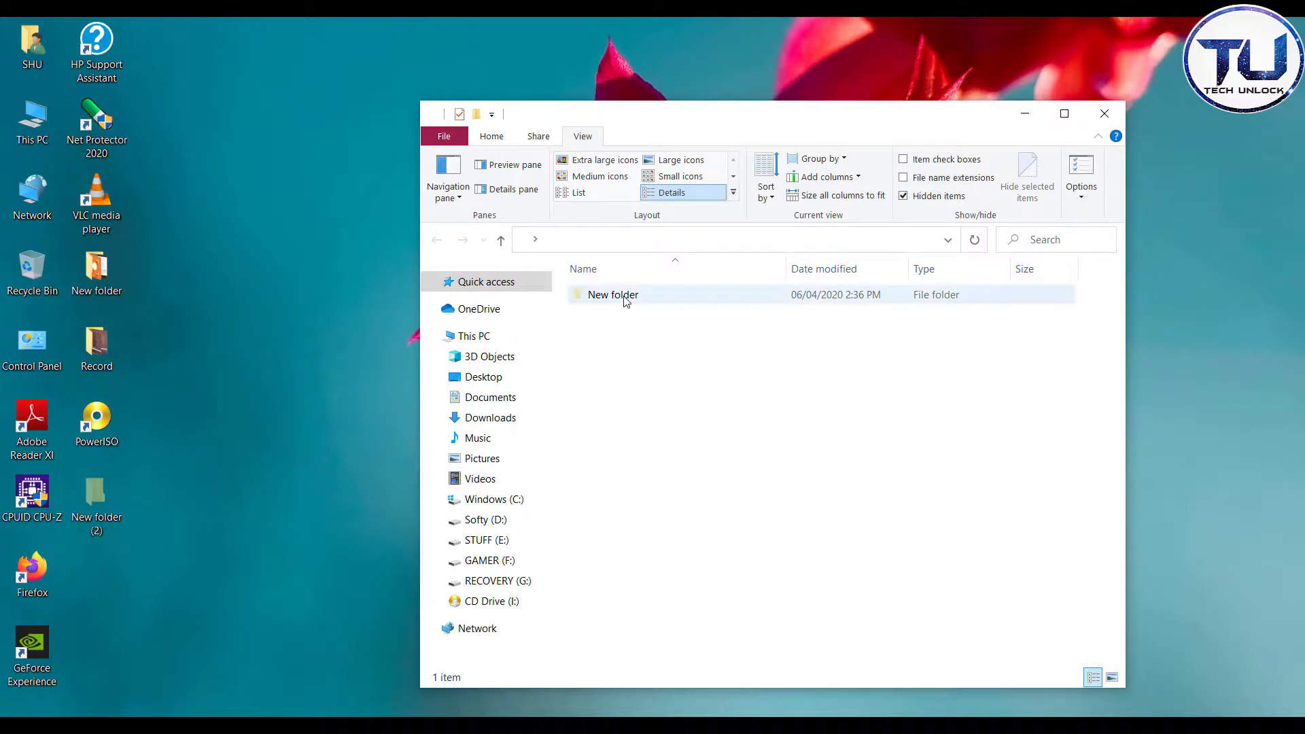
click(626, 301)
click(646, 400)
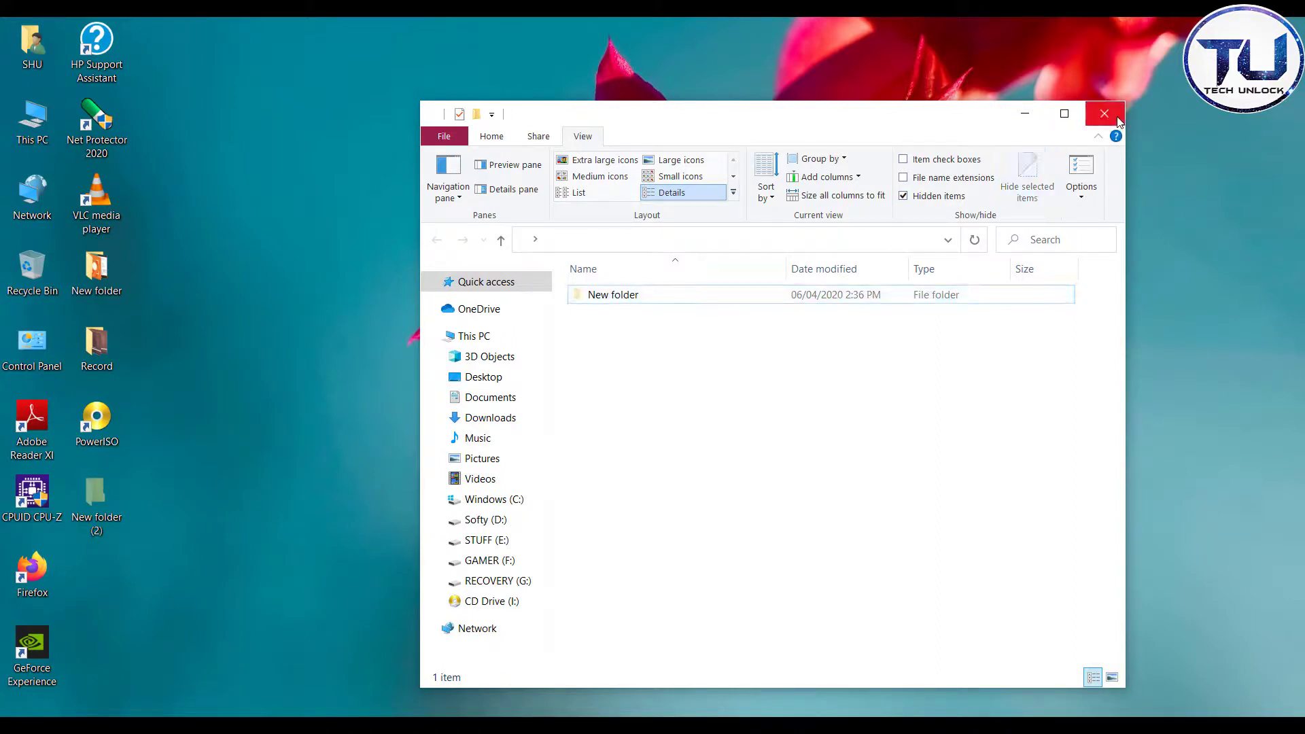